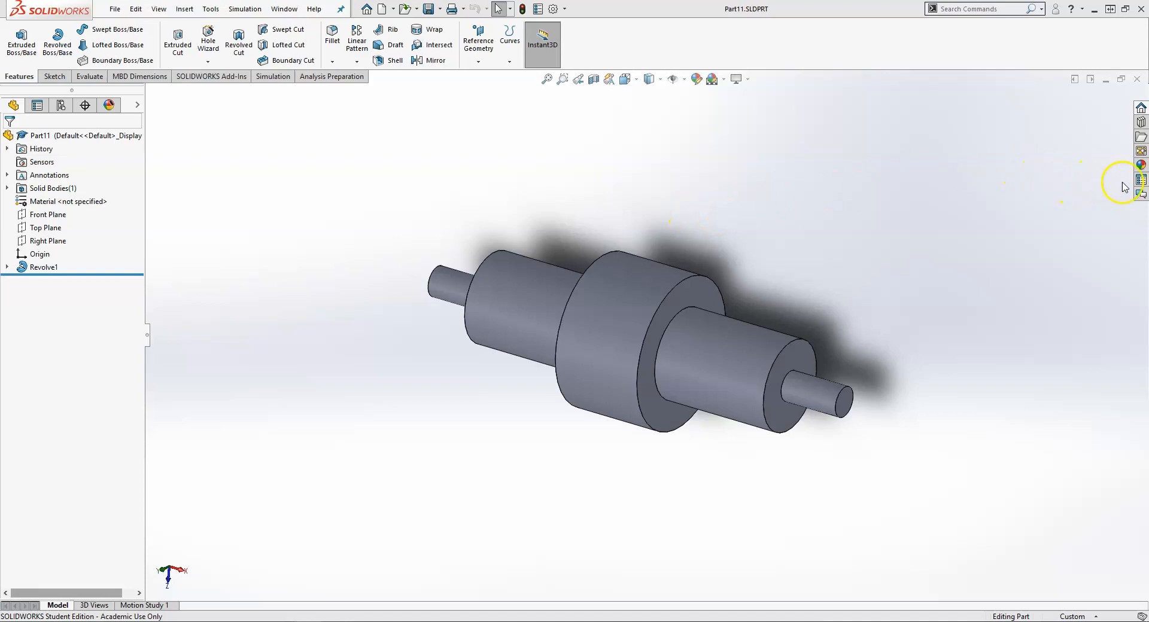
Enter REVOLVED WIDGET as the Description in the part's custom properties
click(1141, 180)
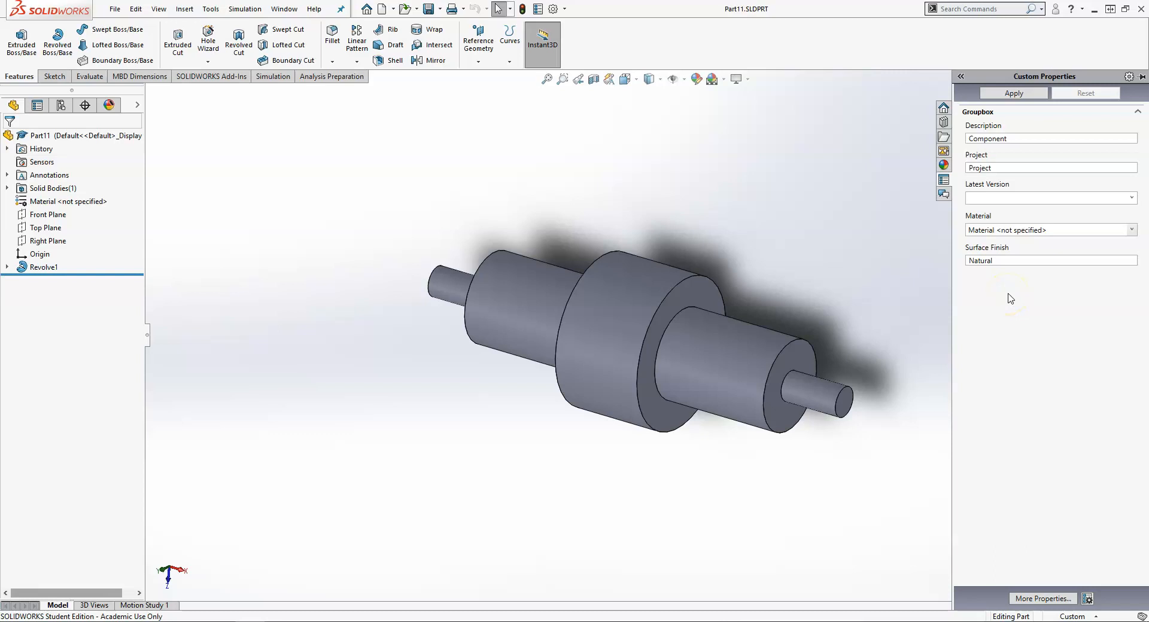
drag(1026, 138, 931, 144)
text(Revolve)
key(BackSpace)
key(BackSpace)
key(BackSpace)
key(BackSpace)
key(BackSpace)
key(BackSpace)
text(EVE)
key(BackSpace)
text(OLVED)
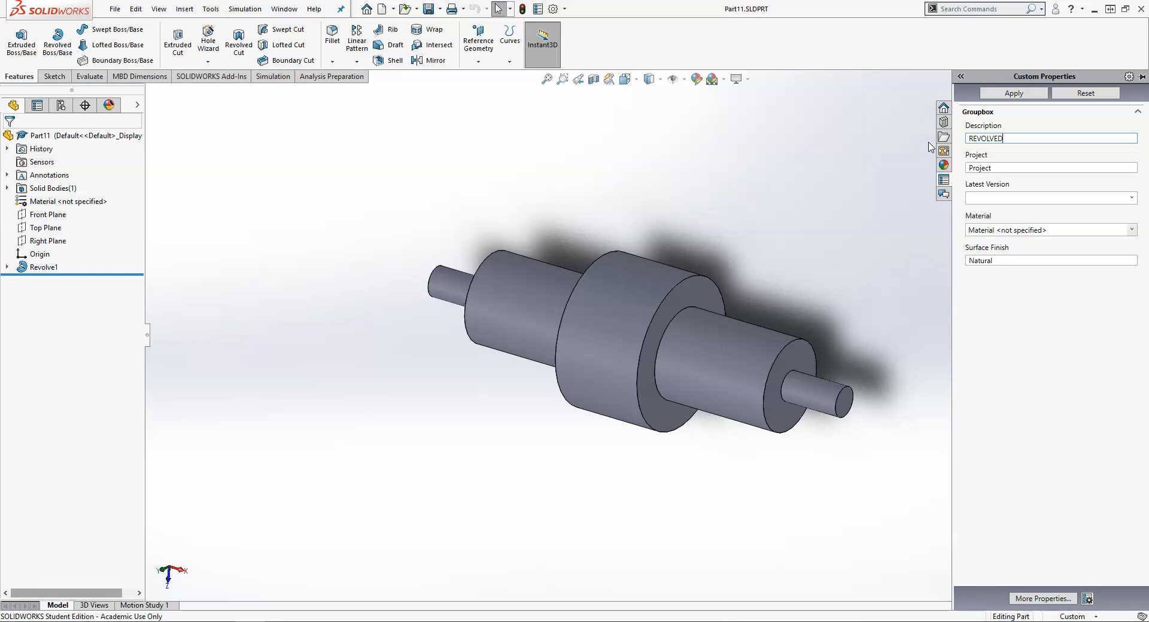
text(WIDGET)
Set the Project to LEARN DRAWINGS and the Latest Version to 01
click(992, 167)
key(ctrl+a)
text(LEARN)
key(BackSpace)
key(BackSpace)
text(RN)
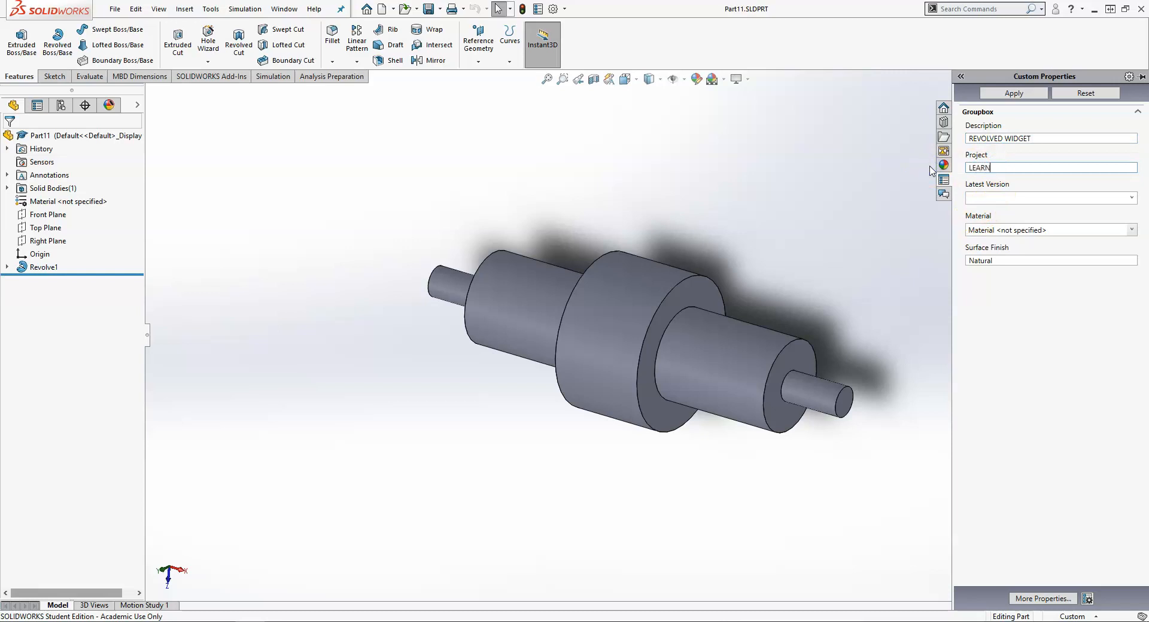
text( DRAWINGS)
click(1066, 197)
text(01)
Set the part's Material to Plain Carbon Steel and confirm the change
click(1054, 229)
click(1130, 228)
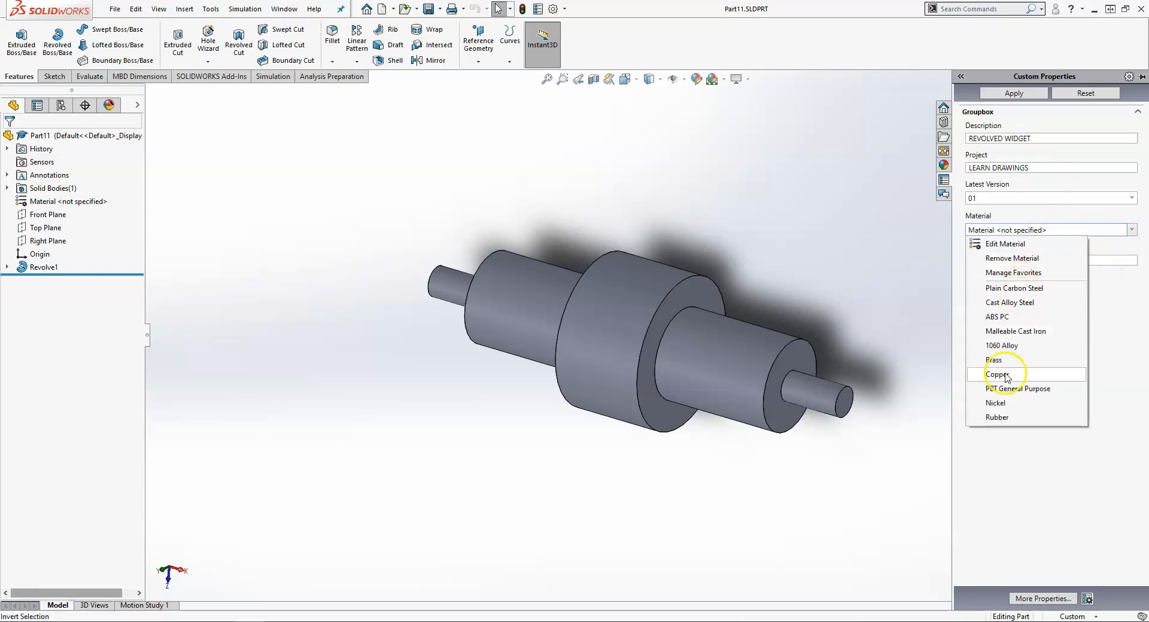
click(1037, 288)
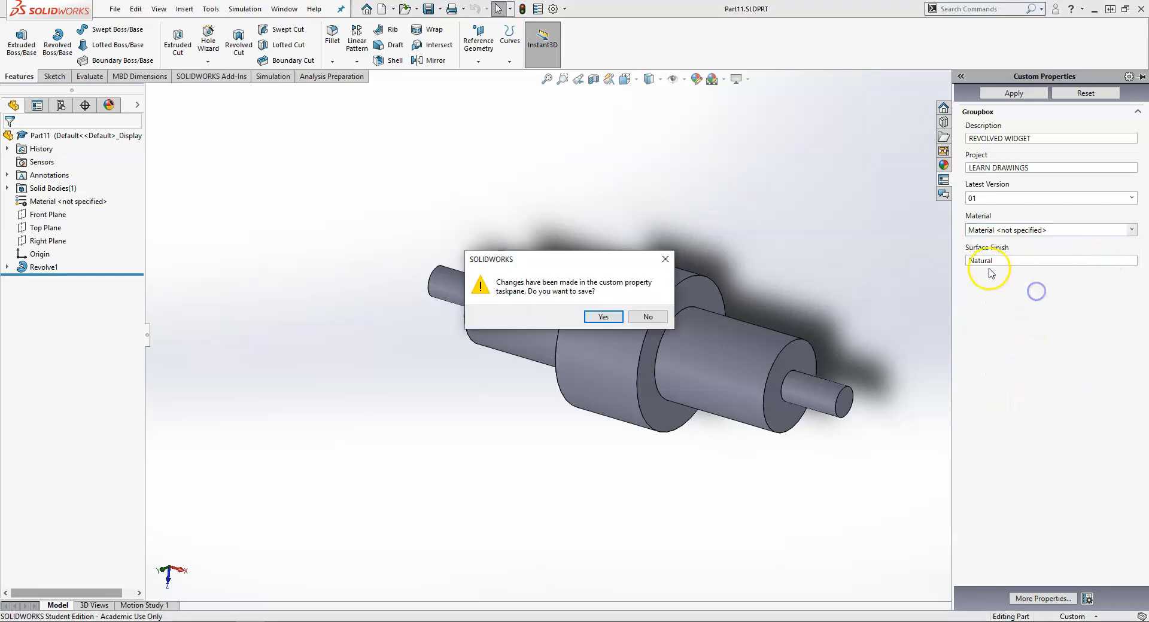
click(601, 318)
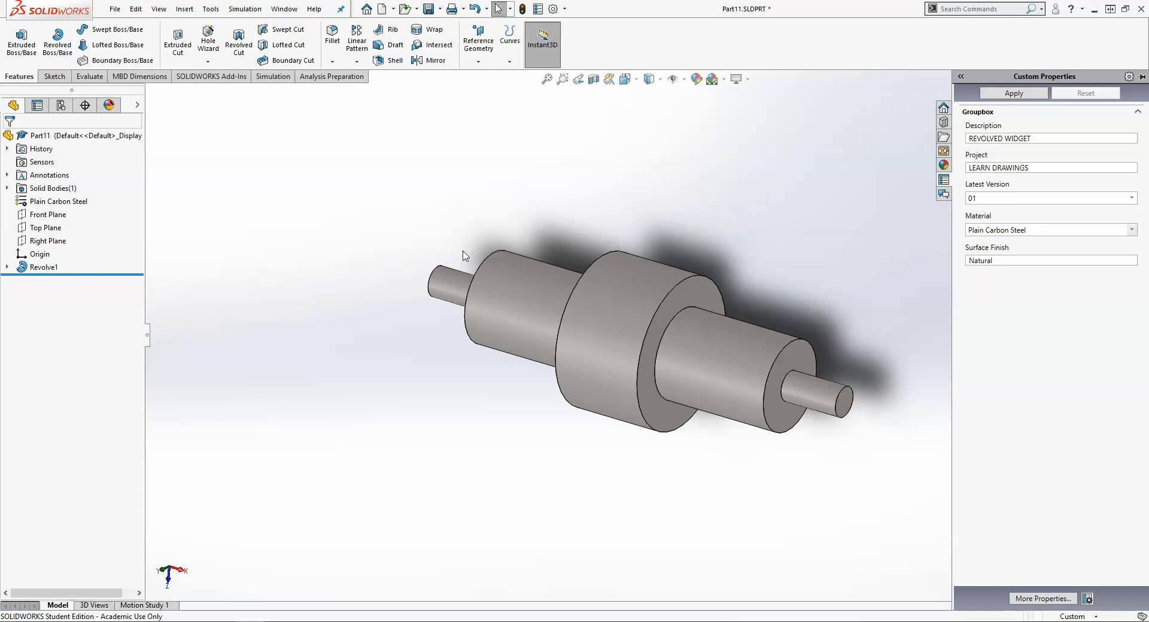
Change the Surface Finish to AS MACHINED and apply the custom properties
click(1055, 261)
key(ctrl+a)
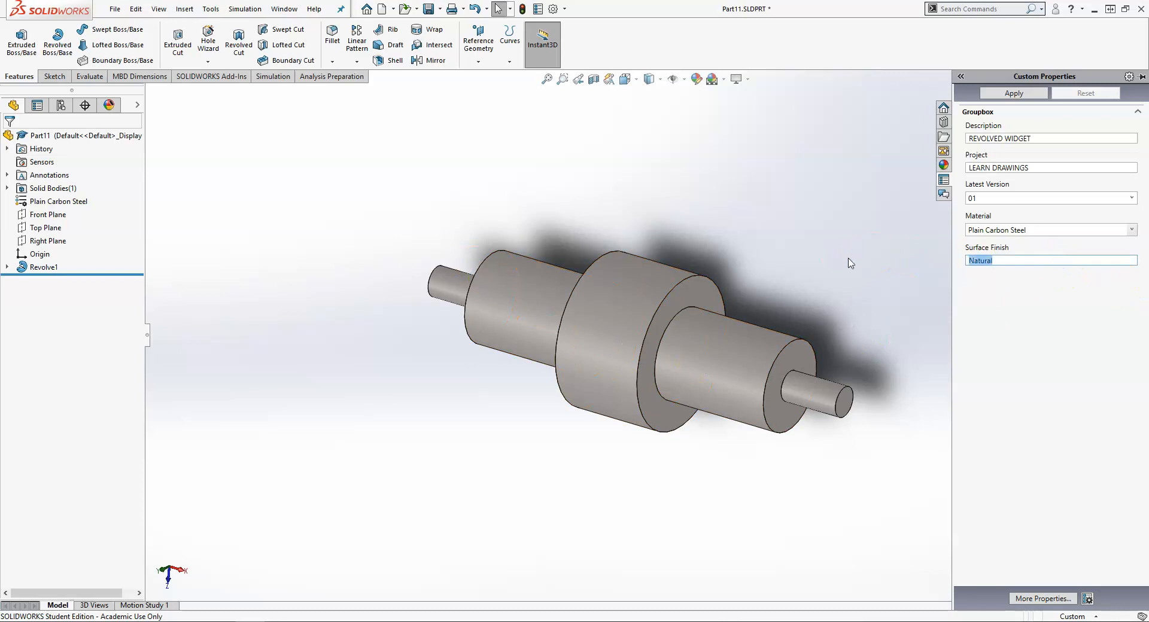
text(aS)
key(BackSpace)
key(BackSpace)
text(AS)
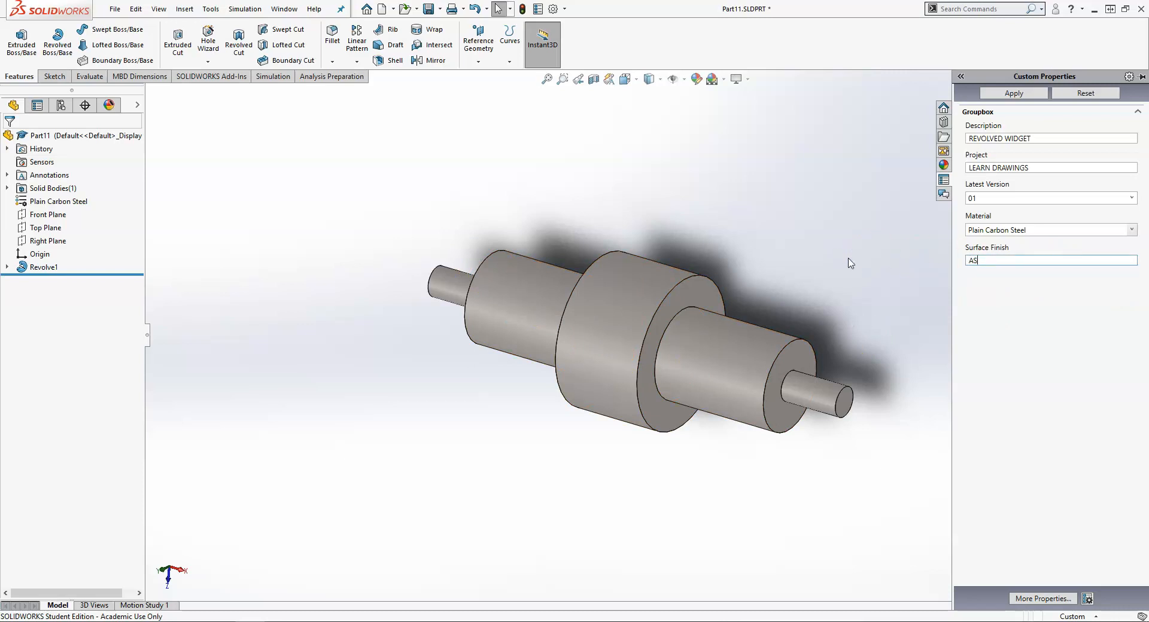
text( MACHINED)
click(1012, 93)
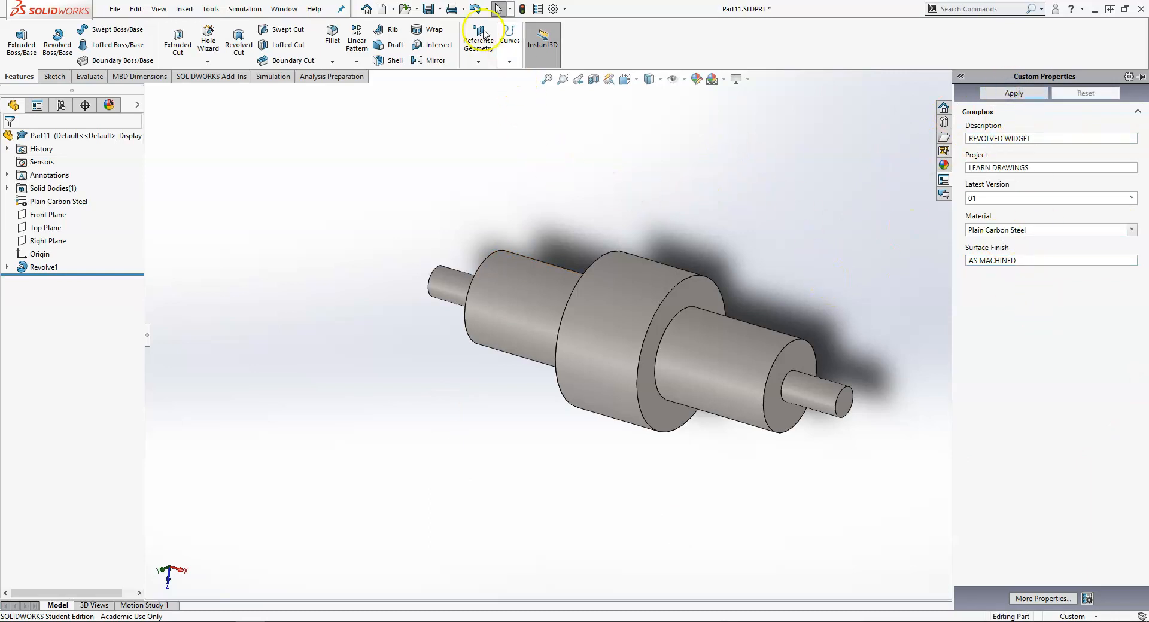
Save the part, then choose Make Drawing from Part/Assembly from the New menu
click(429, 9)
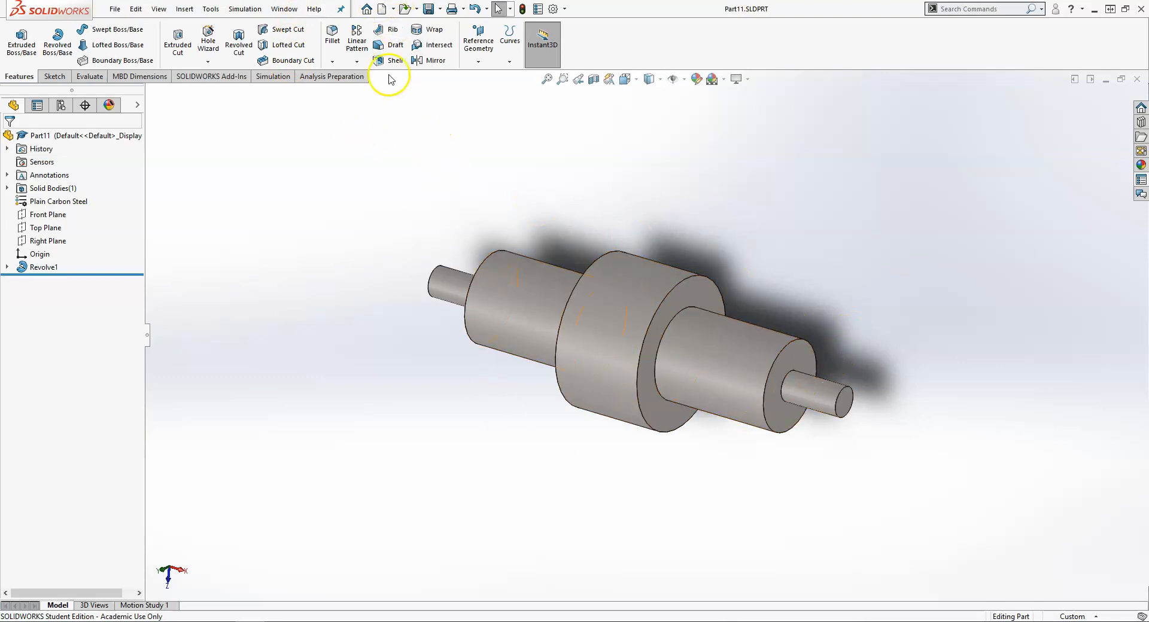
click(393, 9)
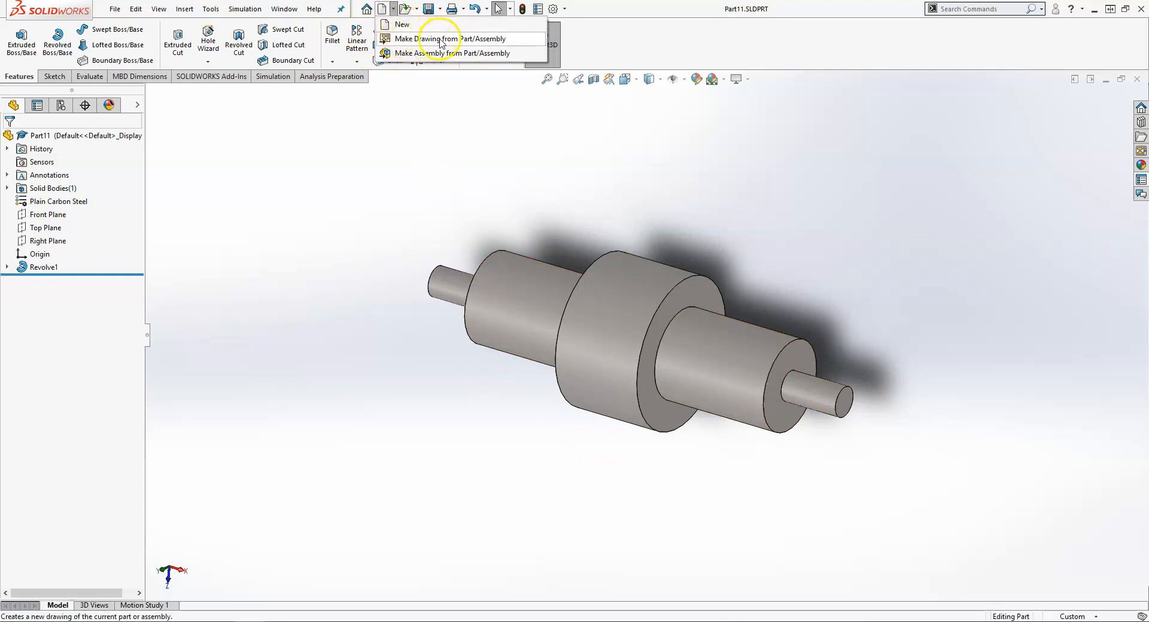
click(472, 39)
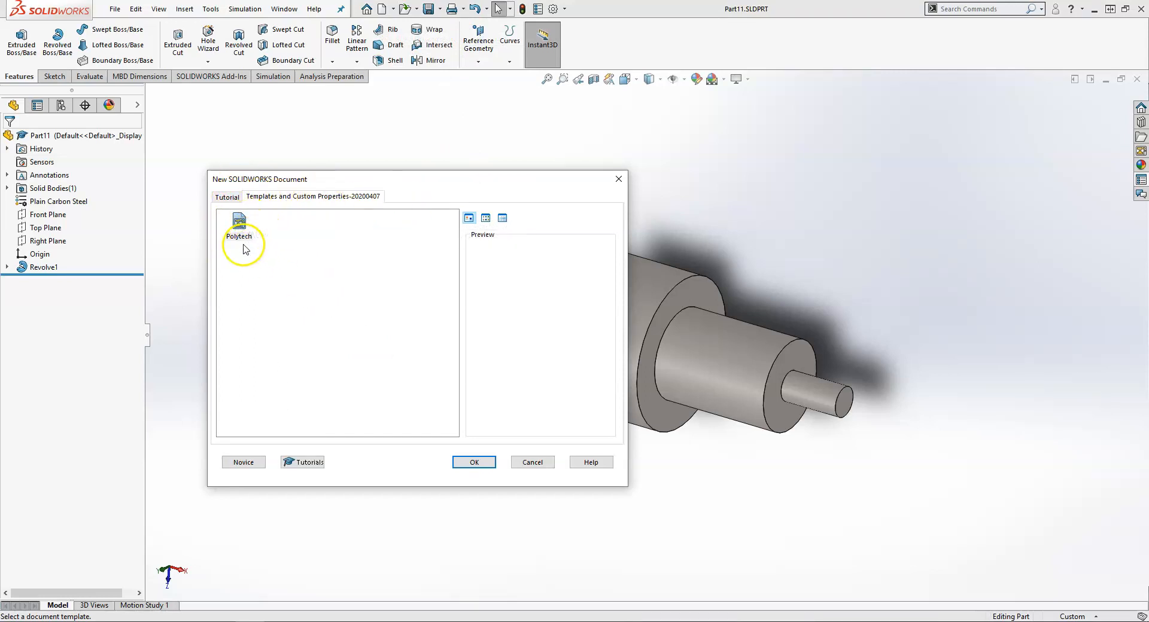
Accept the Polytech template to create Sheet1 and zoom to fit the sheet
click(473, 463)
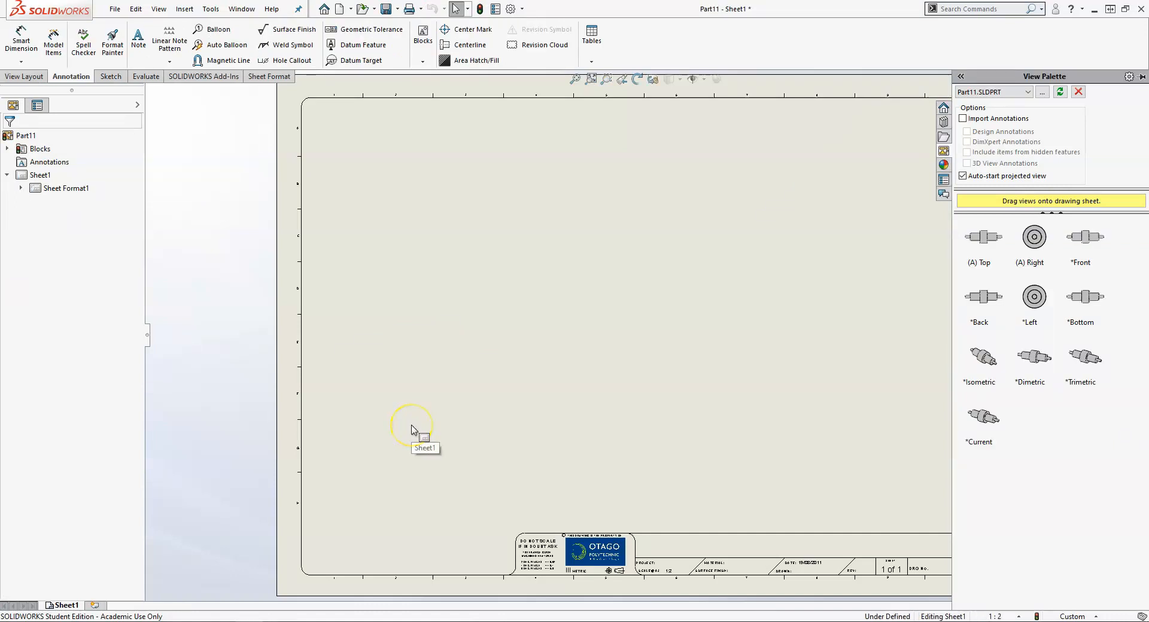
scroll(247, 473, down, 1)
scroll(249, 466, up, 3)
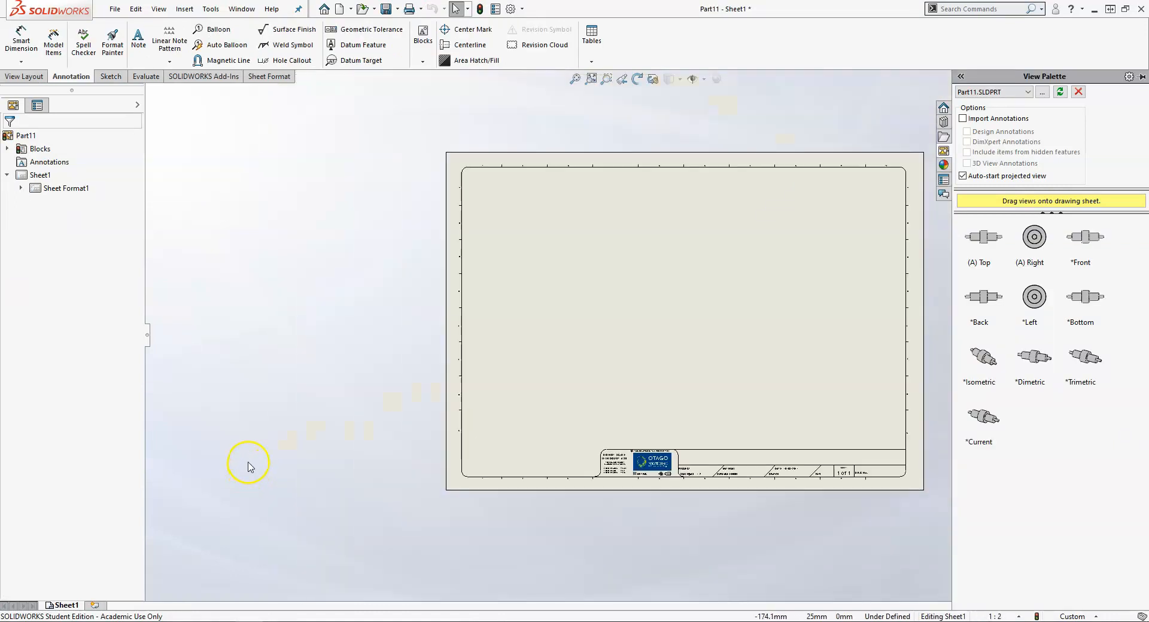
scroll(248, 465, down, 2)
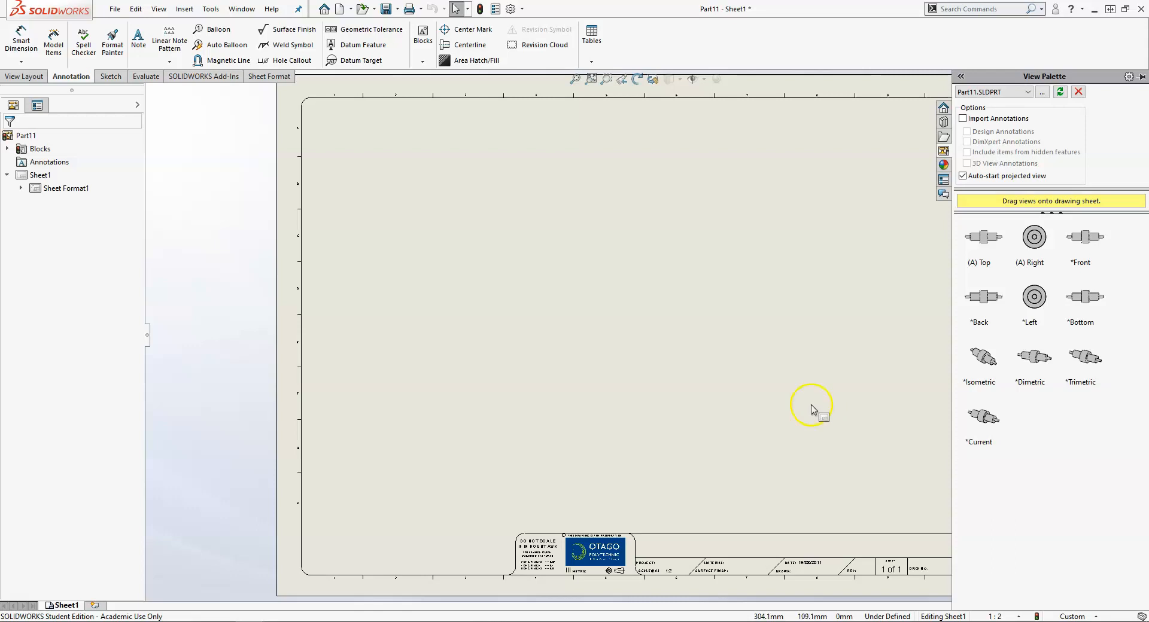
Place the (A) Top view at lower left, plus projected isometric and circular right views
drag(983, 237, 700, 364)
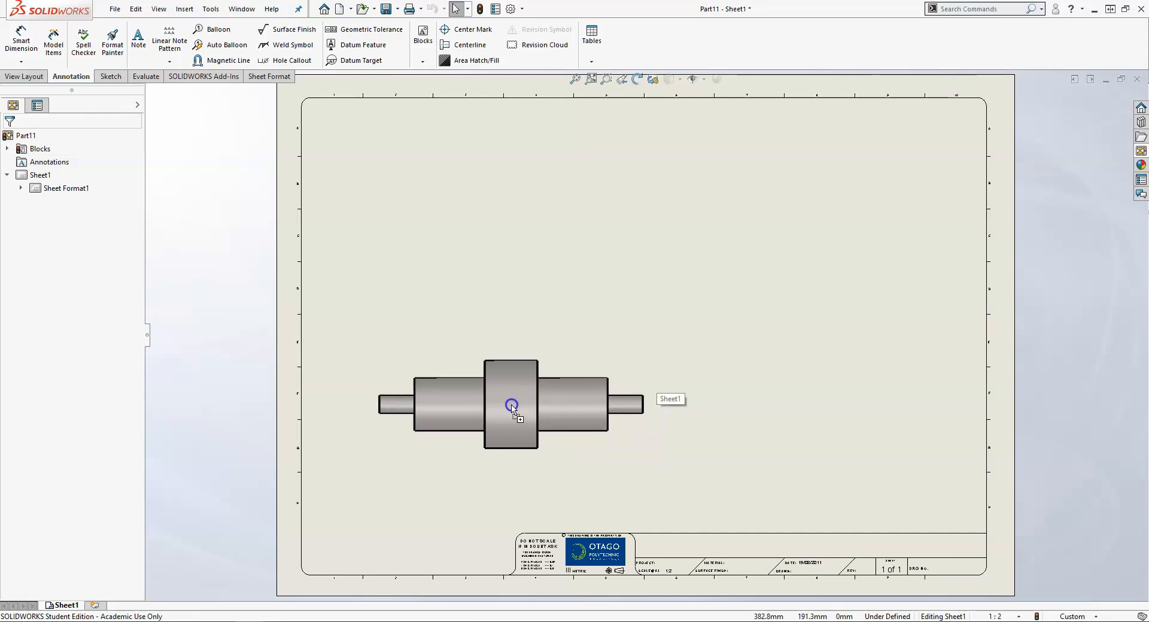
click(513, 400)
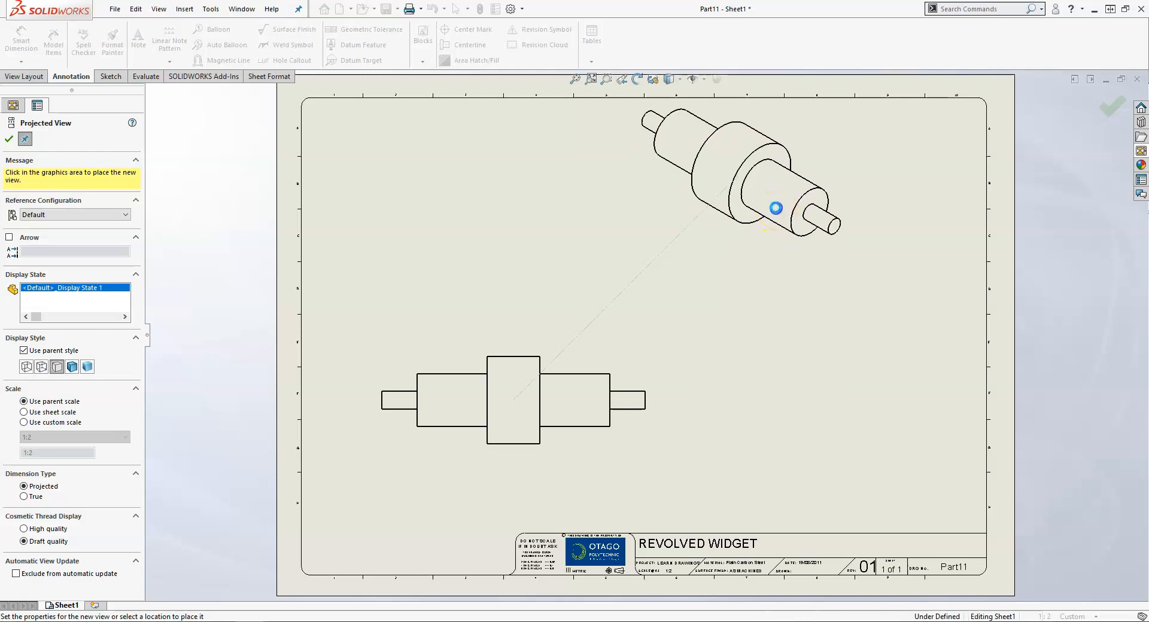
click(758, 259)
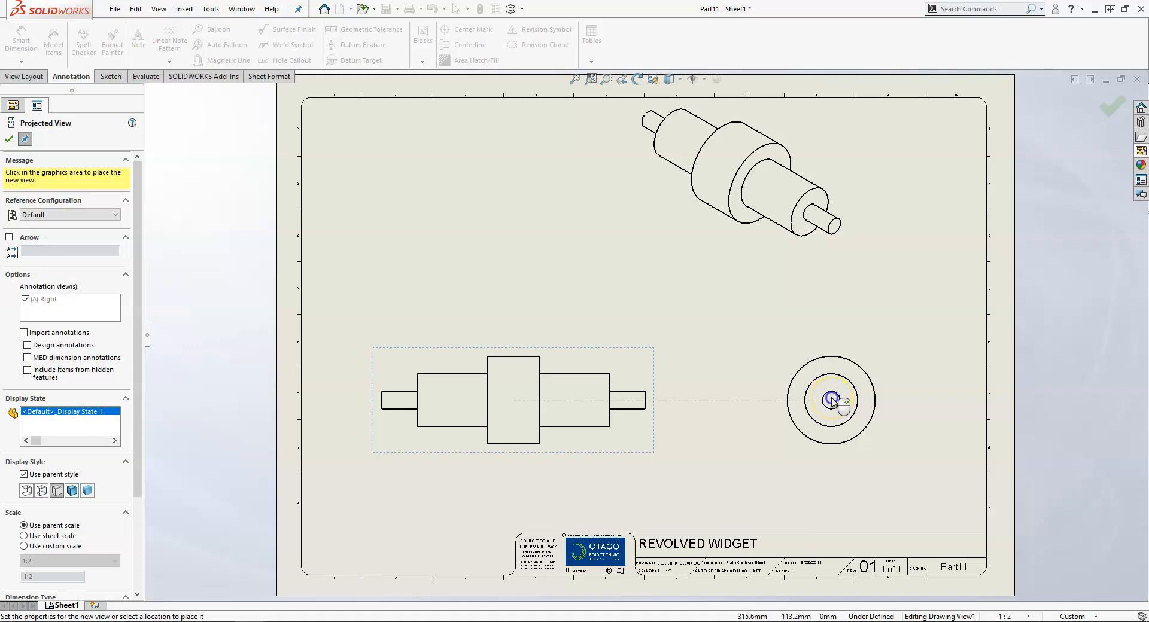
click(831, 400)
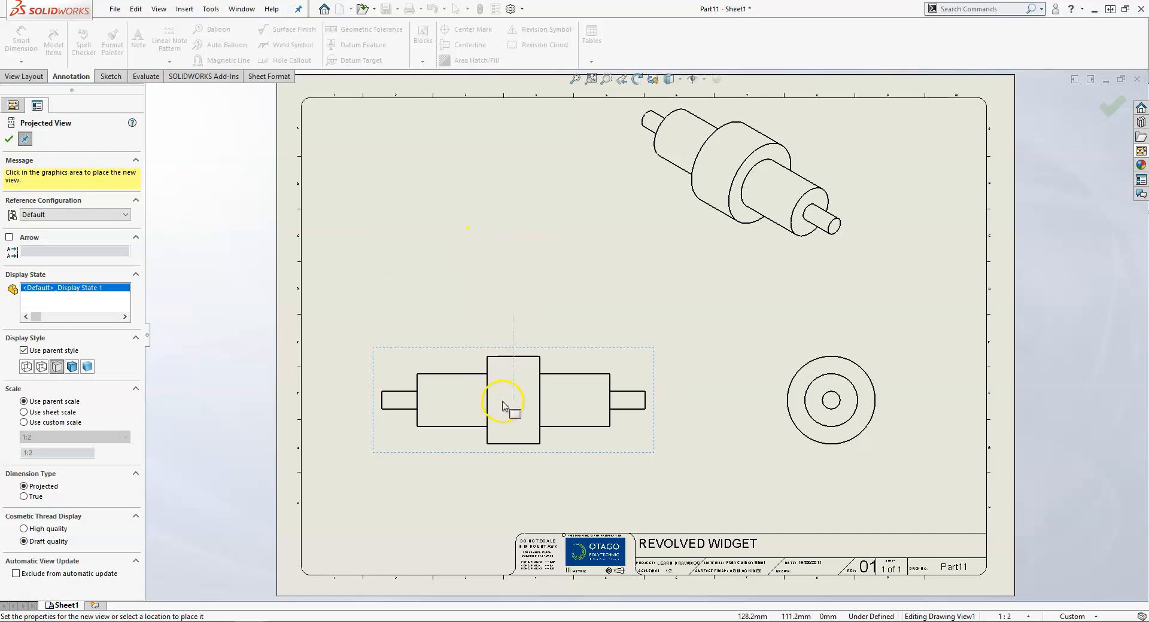
key(Escape)
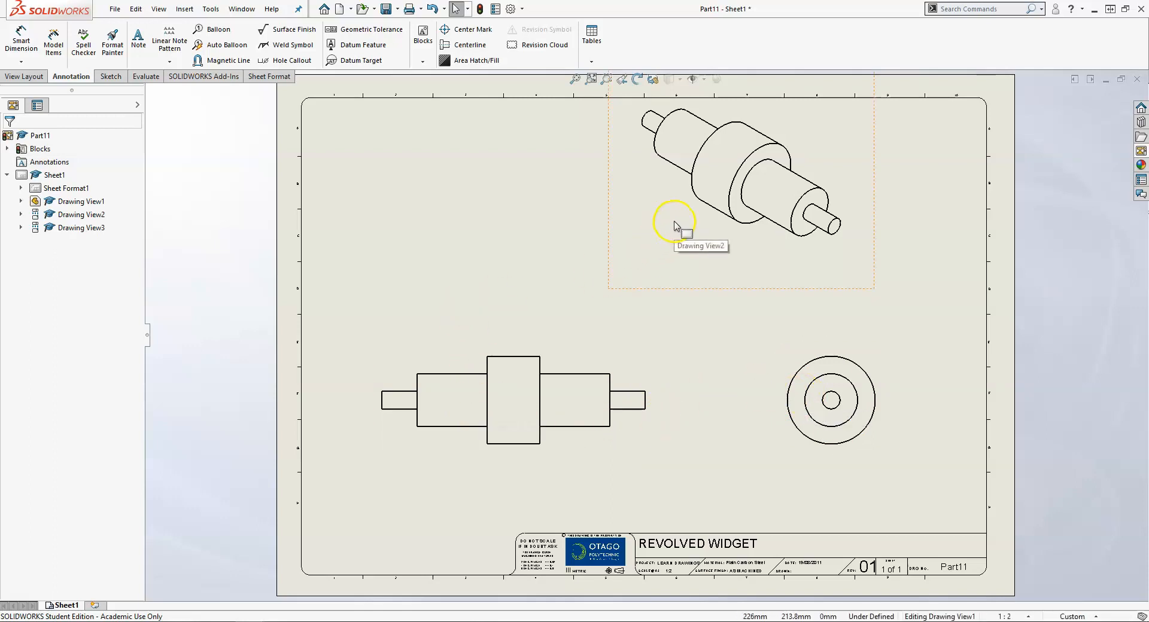
Shift the isometric view toward the upper-right corner and reposition the front view with its aligned side view
click(704, 223)
mouse_move(704, 223)
mouse_down()
mouse_move(757, 231)
mouse_move(853, 216)
mouse_up()
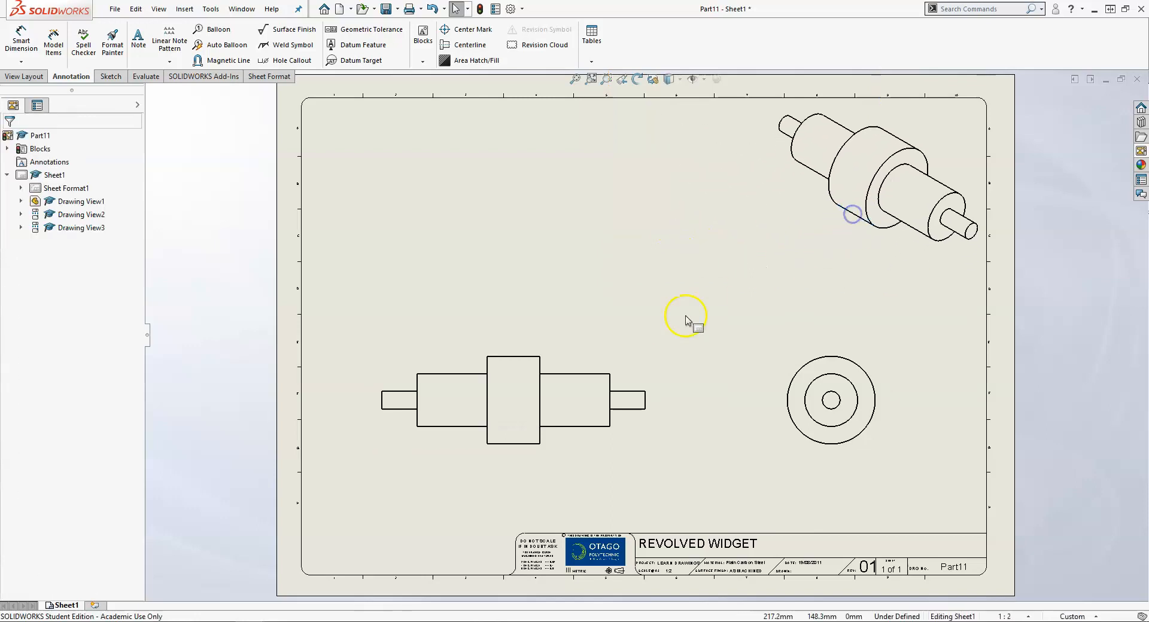
click(595, 425)
click(628, 378)
click(583, 362)
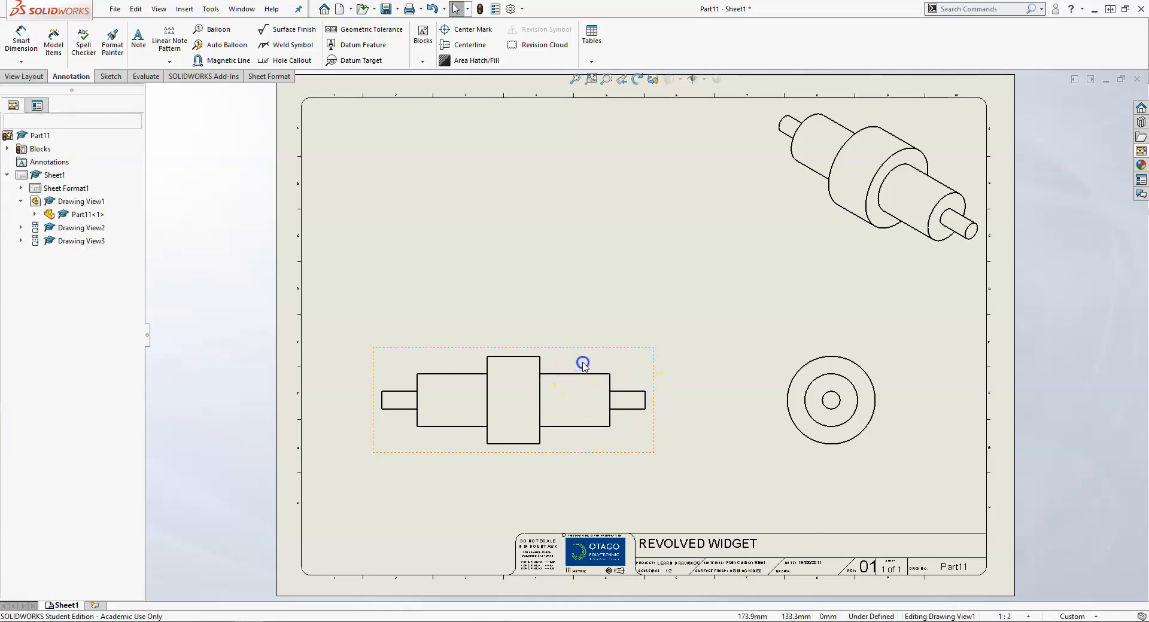
double_click(586, 363)
mouse_move(581, 374)
mouse_down()
mouse_move(605, 301)
mouse_move(611, 366)
mouse_move(598, 390)
mouse_move(579, 389)
mouse_move(628, 328)
mouse_move(641, 377)
mouse_move(603, 390)
mouse_move(597, 353)
mouse_move(592, 384)
mouse_up()
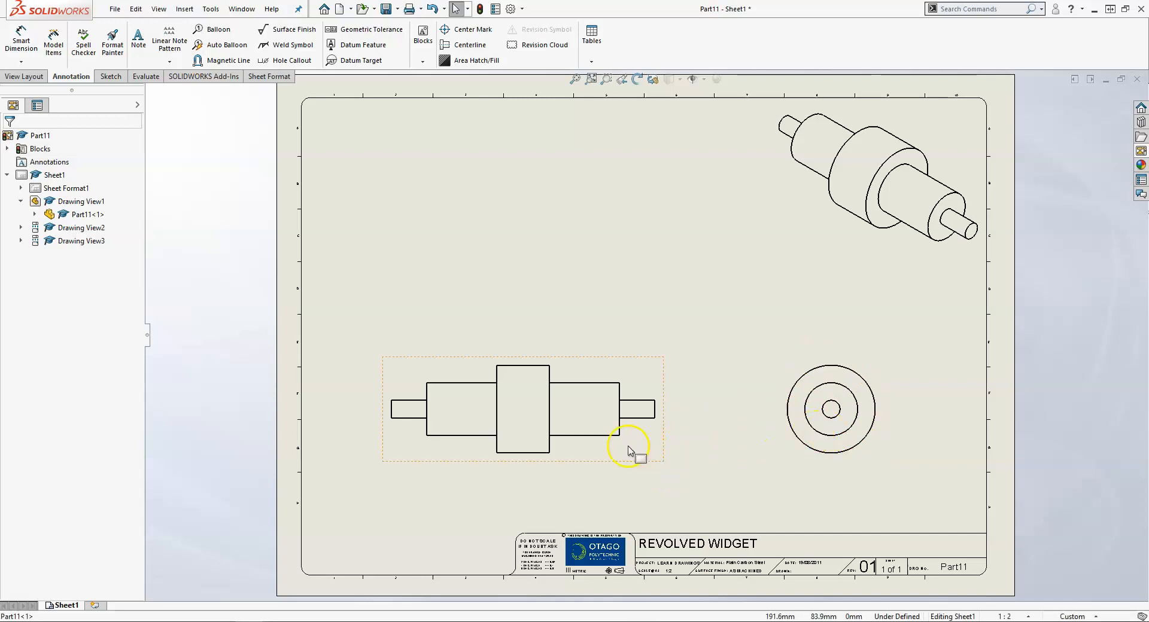
mouse_move(598, 435)
mouse_down()
mouse_move(619, 341)
mouse_move(622, 378)
mouse_move(550, 437)
mouse_move(589, 442)
mouse_move(615, 429)
mouse_move(589, 424)
mouse_up()
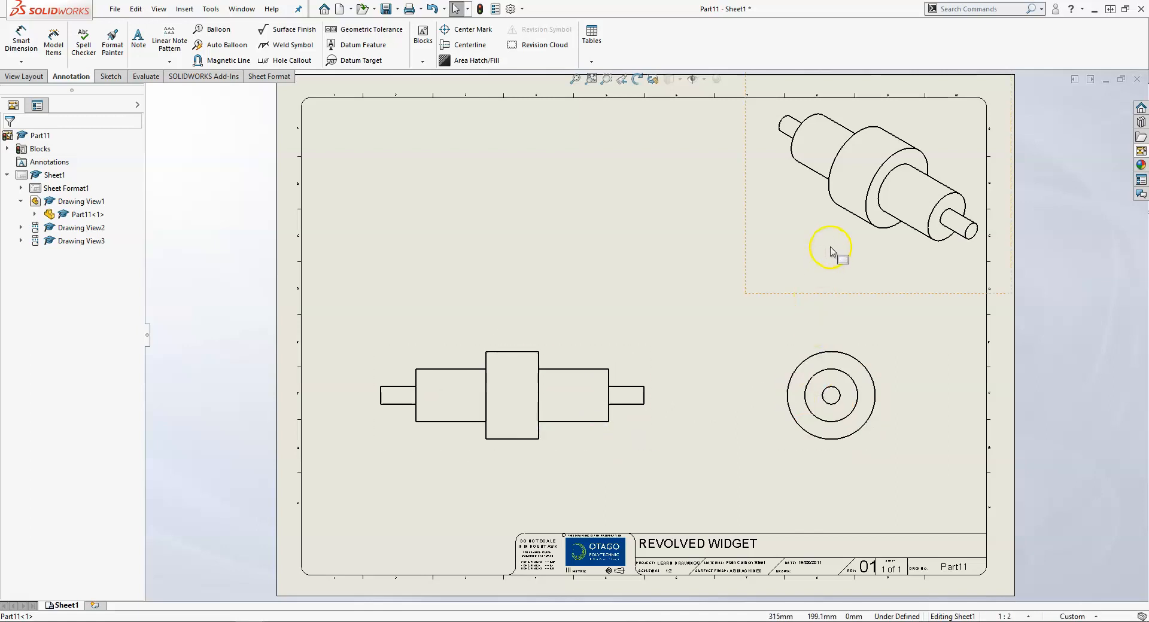
click(852, 234)
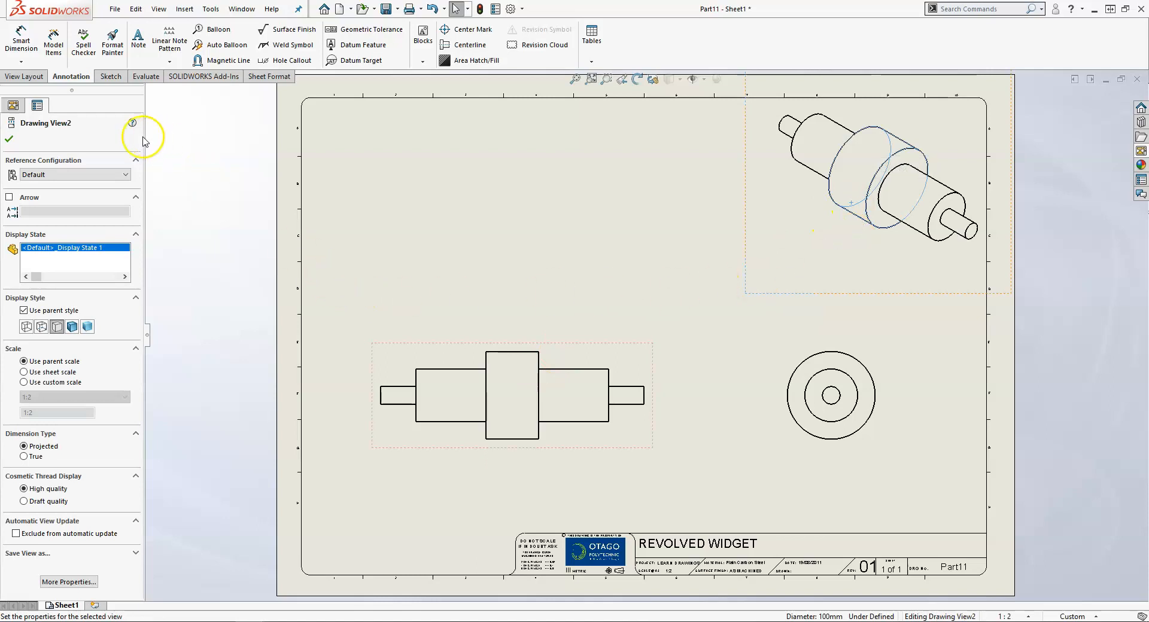
Give the isometric view the Shaded With Edges display style
click(69, 251)
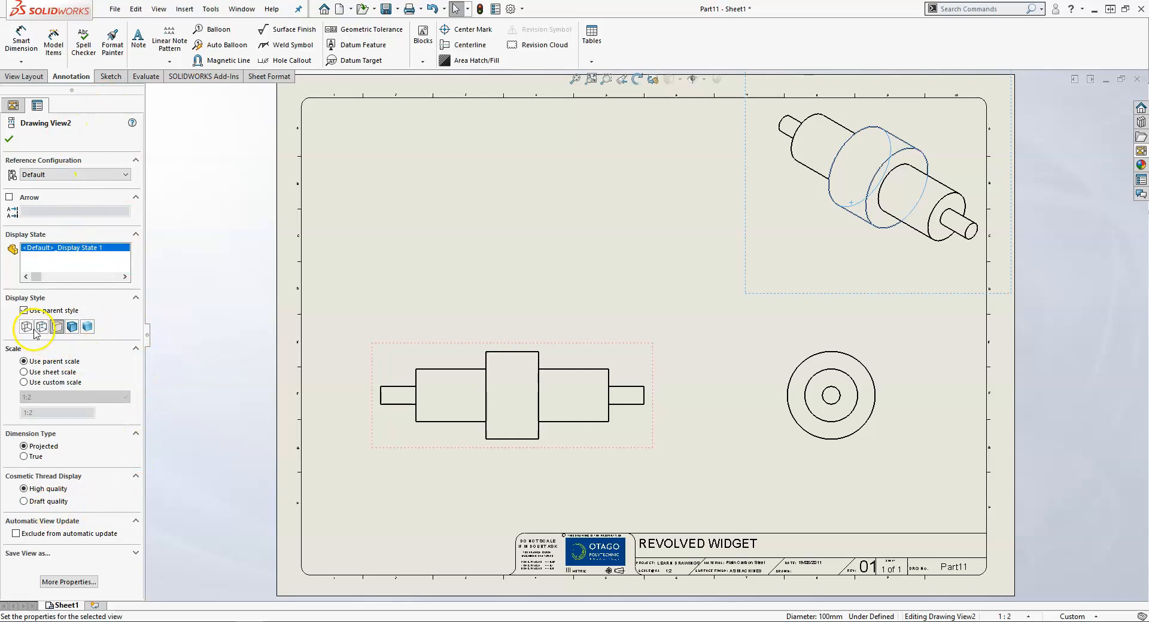
click(73, 326)
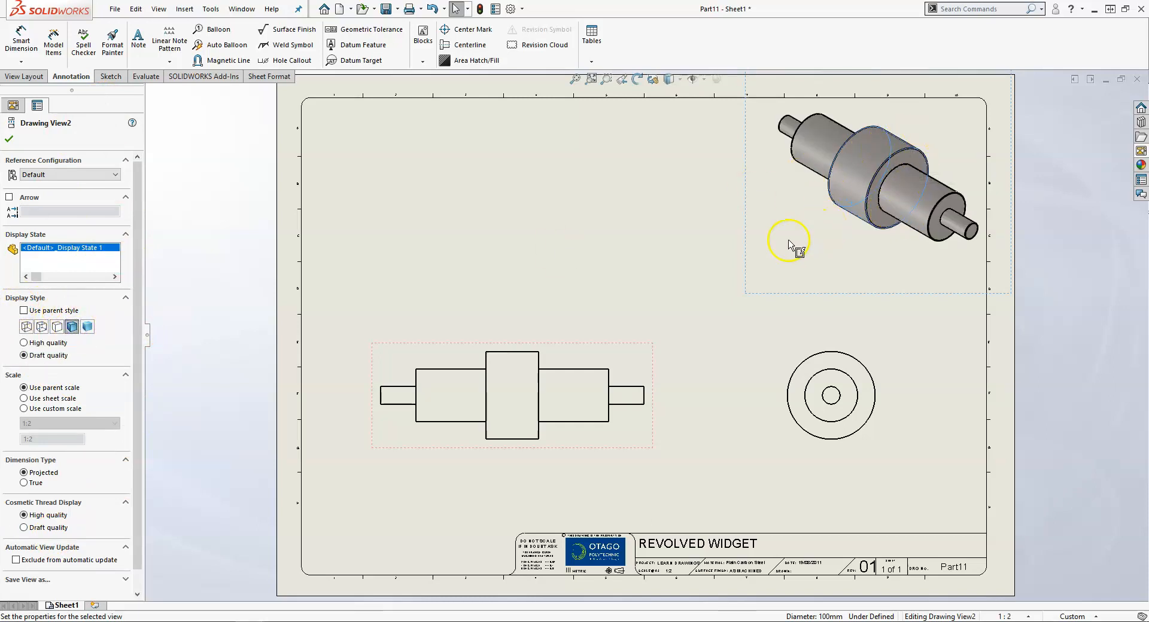
click(692, 253)
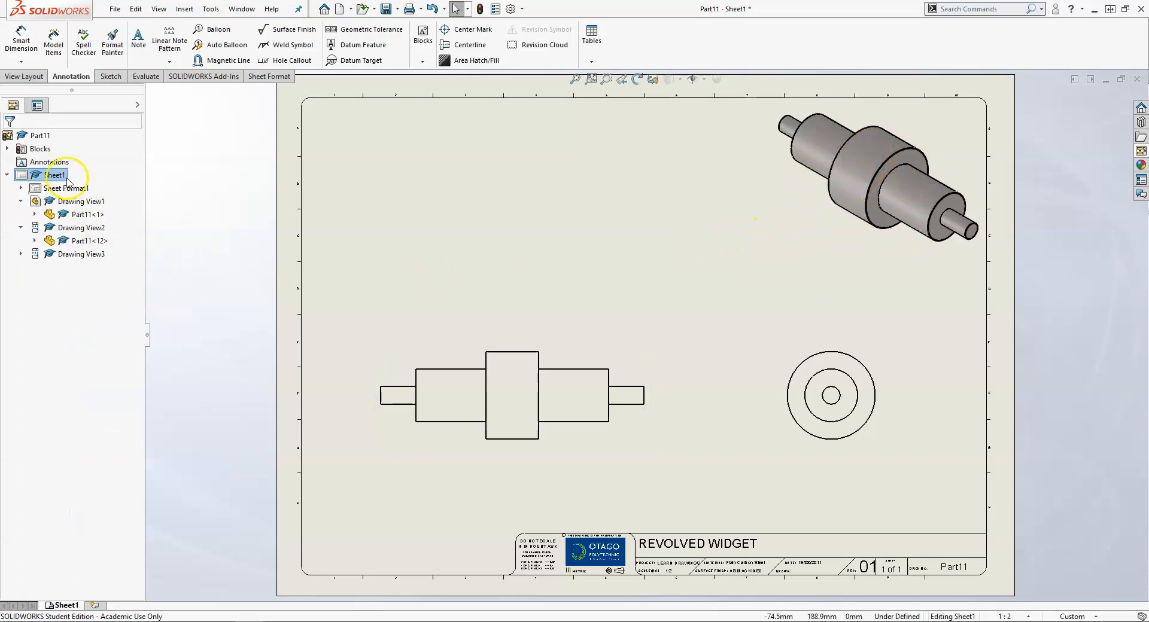
Set the isometric view to a custom 1:4 scale and move it to the top-right corner
click(792, 216)
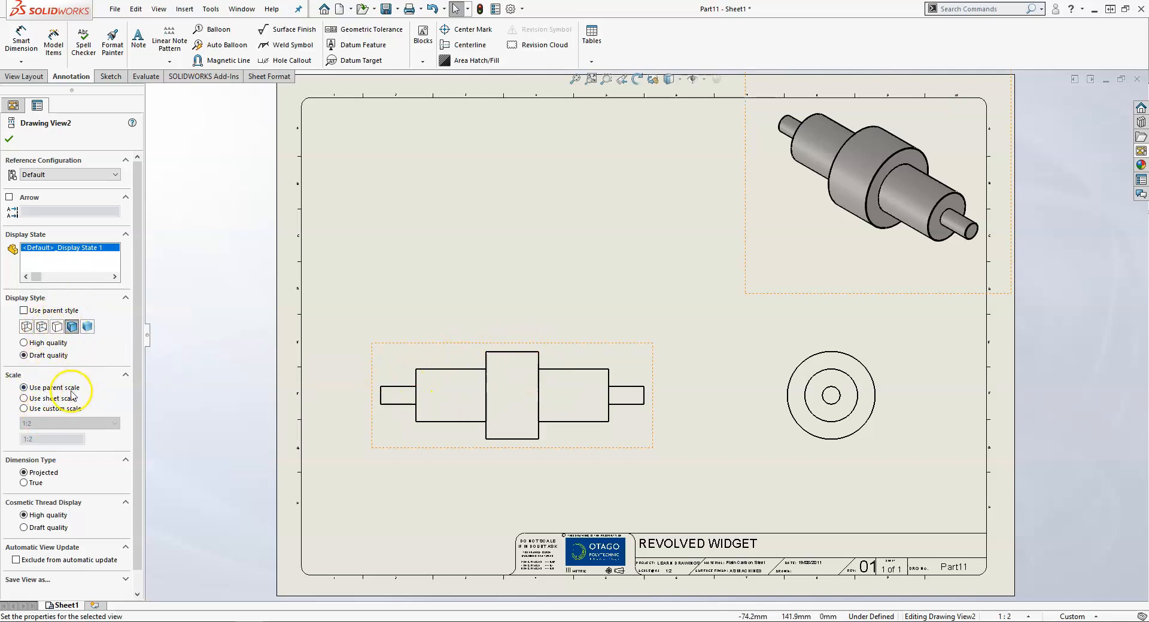
click(58, 409)
click(66, 423)
click(62, 435)
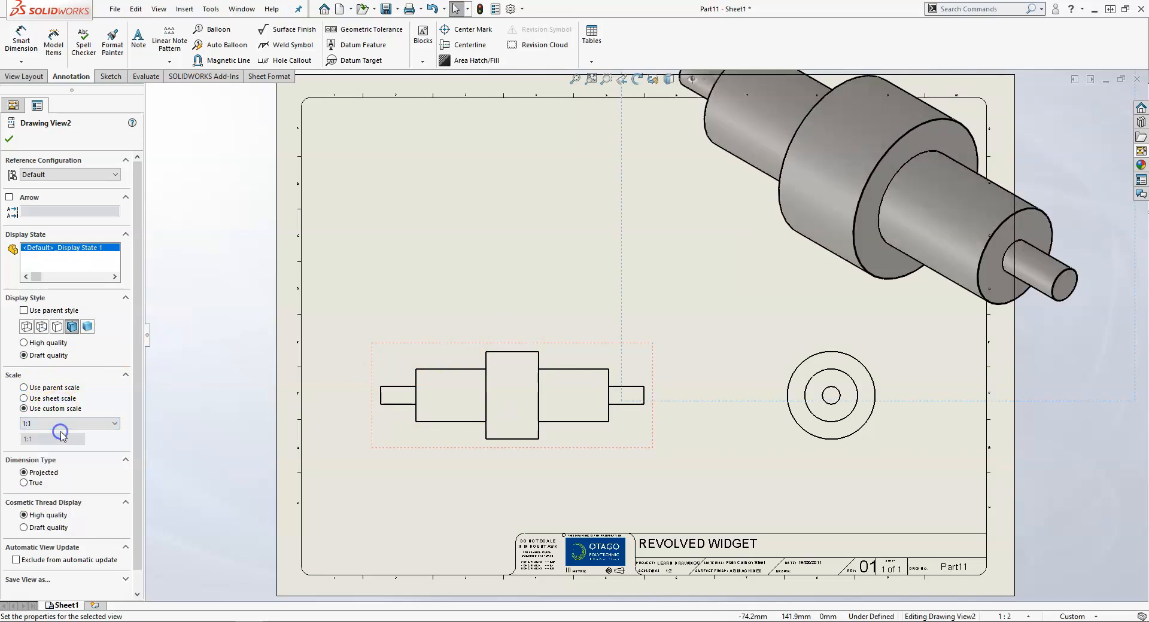
click(63, 423)
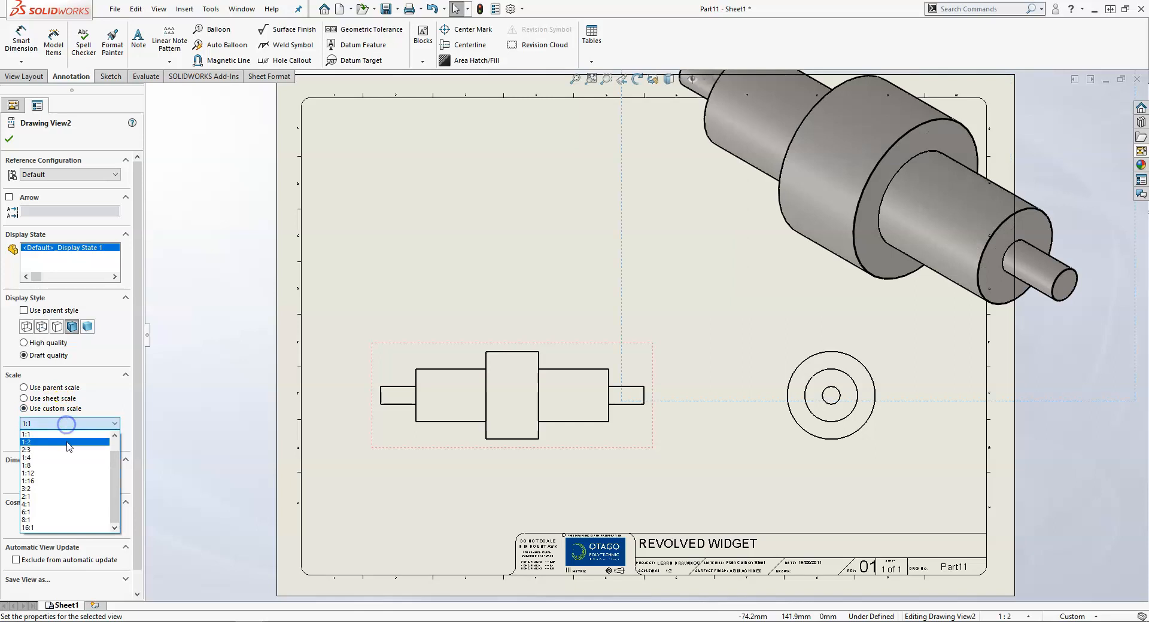
click(68, 458)
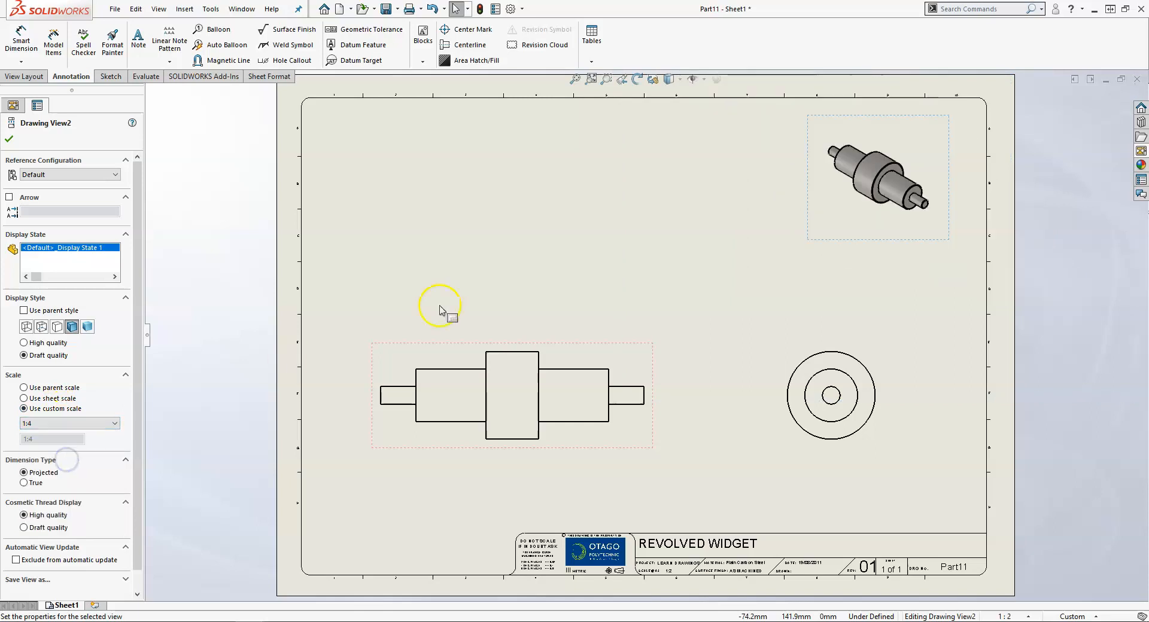
drag(857, 191, 887, 154)
Raise the front view and side view, then show the front view's 1:2 scale properties
click(829, 232)
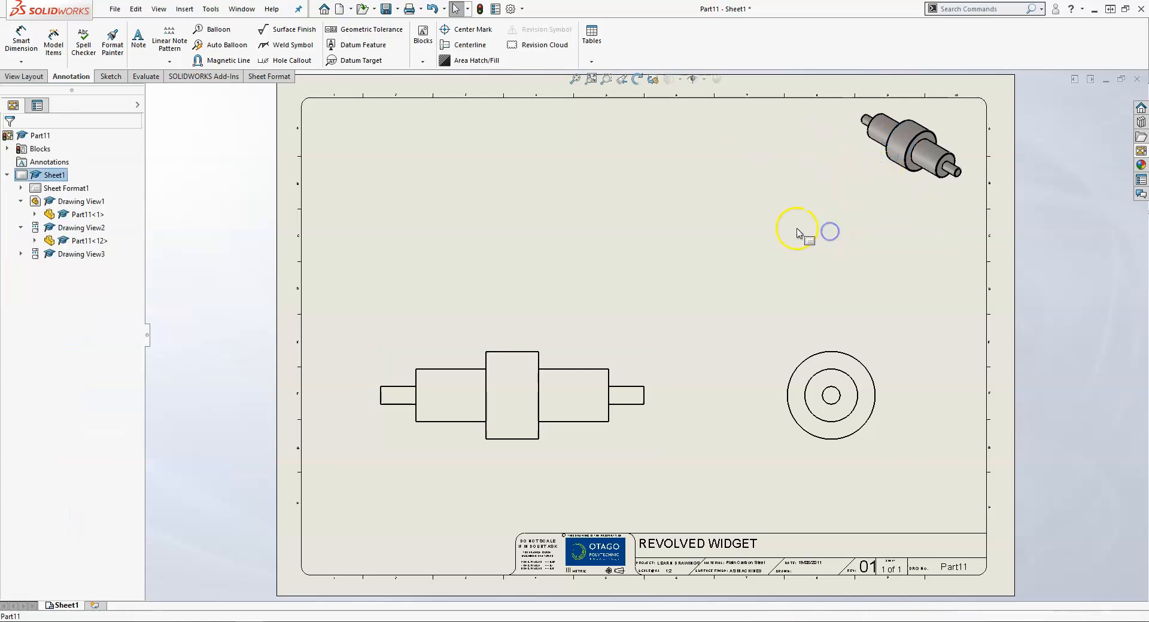
mouse_move(563, 375)
mouse_down()
mouse_move(585, 376)
mouse_move(588, 307)
mouse_up()
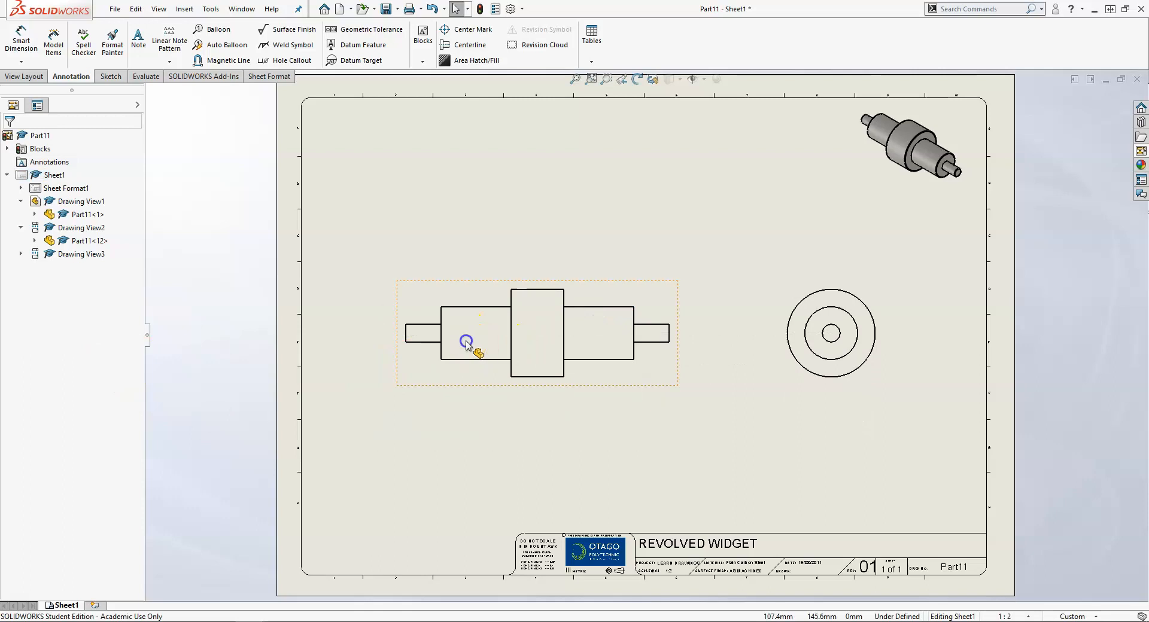
click(443, 349)
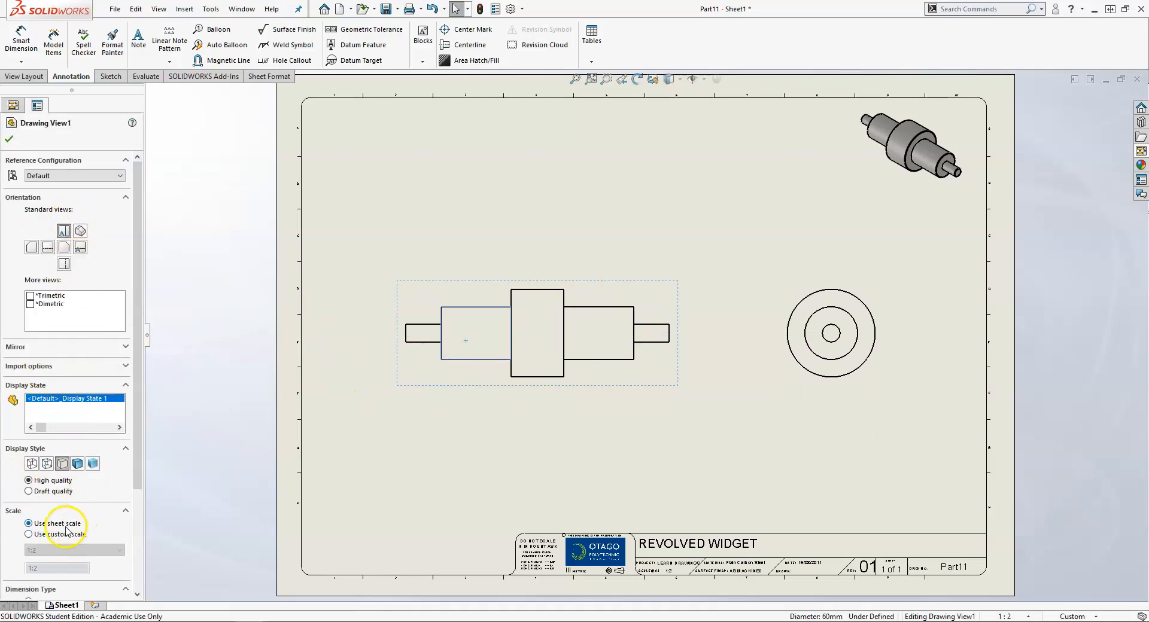
drag(140, 456, 139, 501)
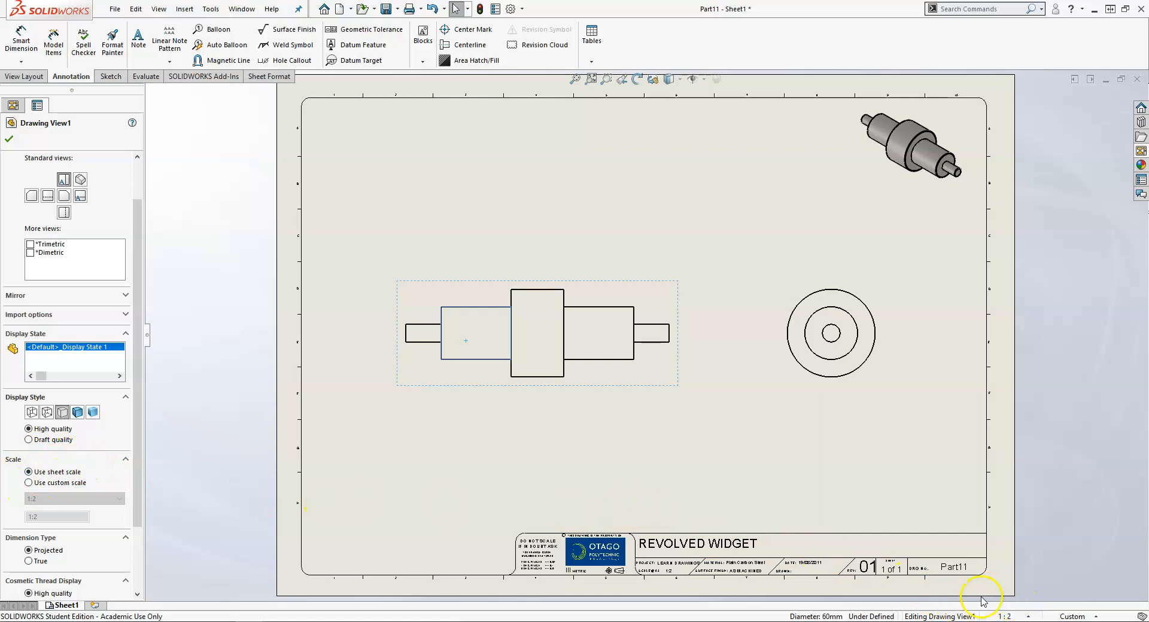
Try a 1:1 sheet scale, then return the sheet scale to 1:2
click(1026, 617)
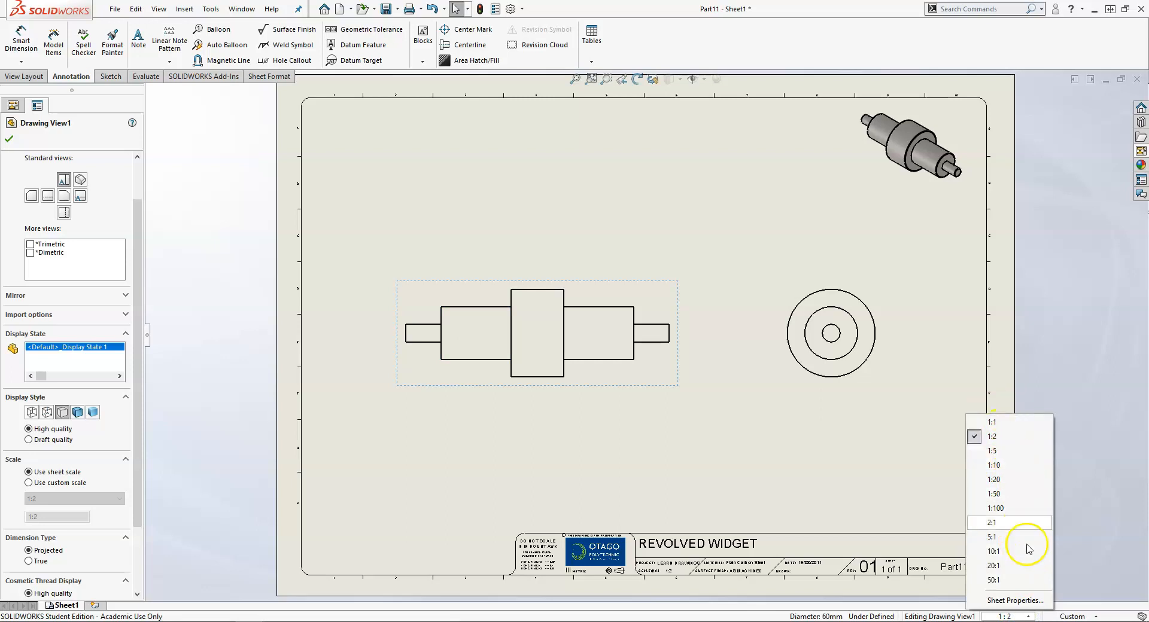
click(1010, 423)
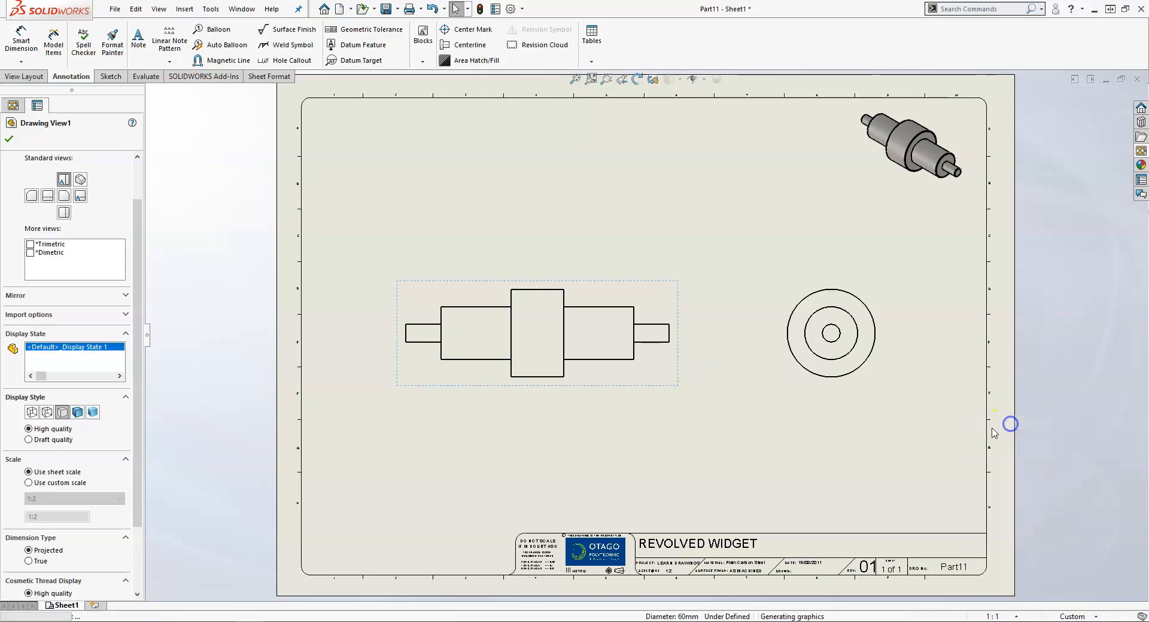
mouse_move(594, 427)
mouse_down()
mouse_move(629, 444)
mouse_move(628, 462)
mouse_move(610, 443)
mouse_up()
key(Escape)
click(1005, 616)
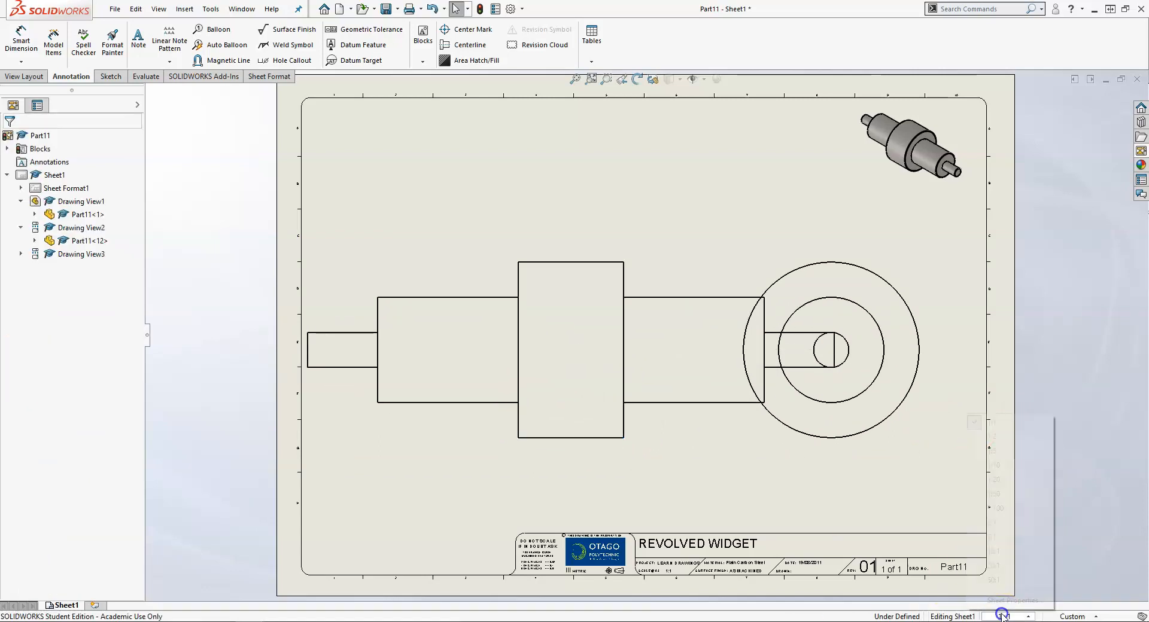
click(992, 437)
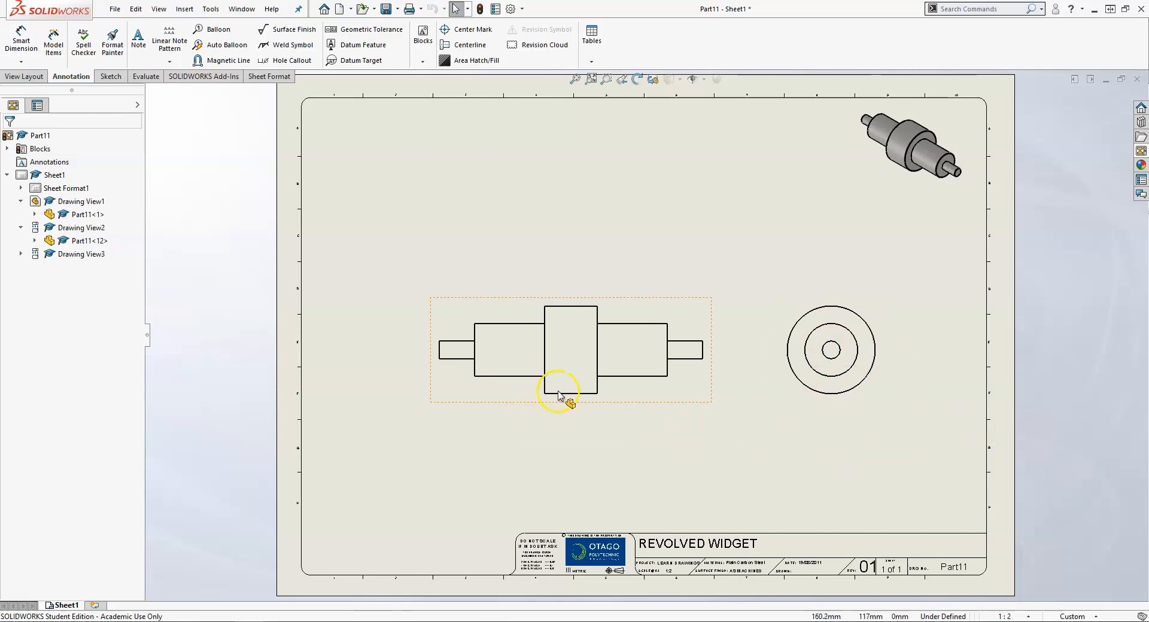
Move the front view and its aligned side view down to the lower left
mouse_move(558, 395)
mouse_down()
mouse_move(564, 402)
mouse_move(515, 430)
mouse_move(506, 409)
mouse_up()
click(464, 537)
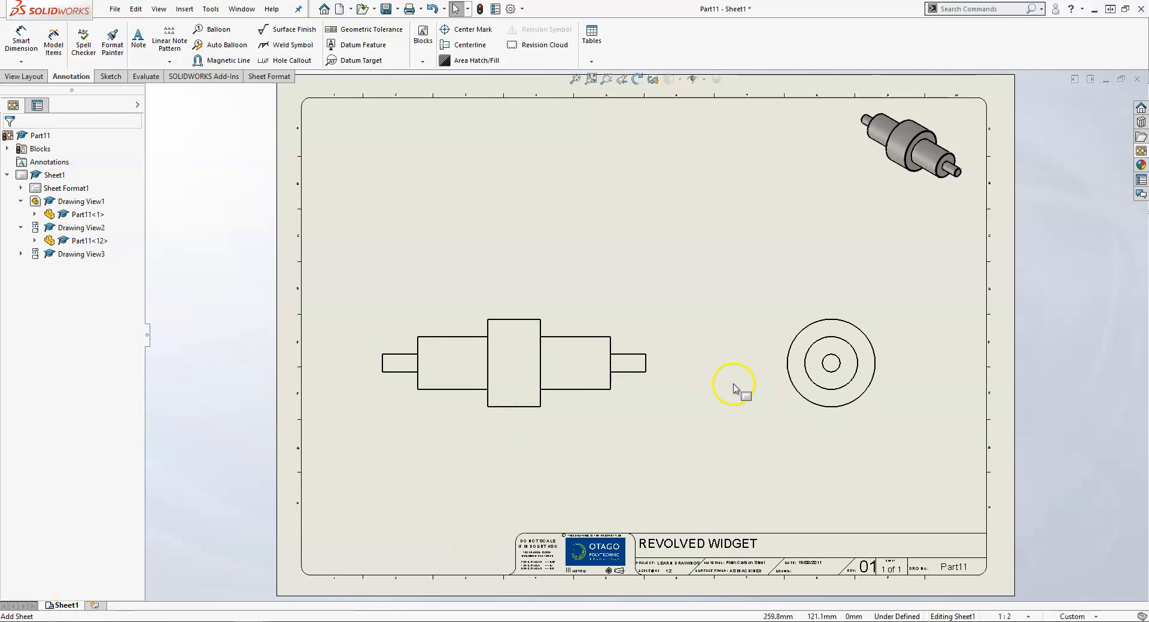
drag(514, 416, 521, 444)
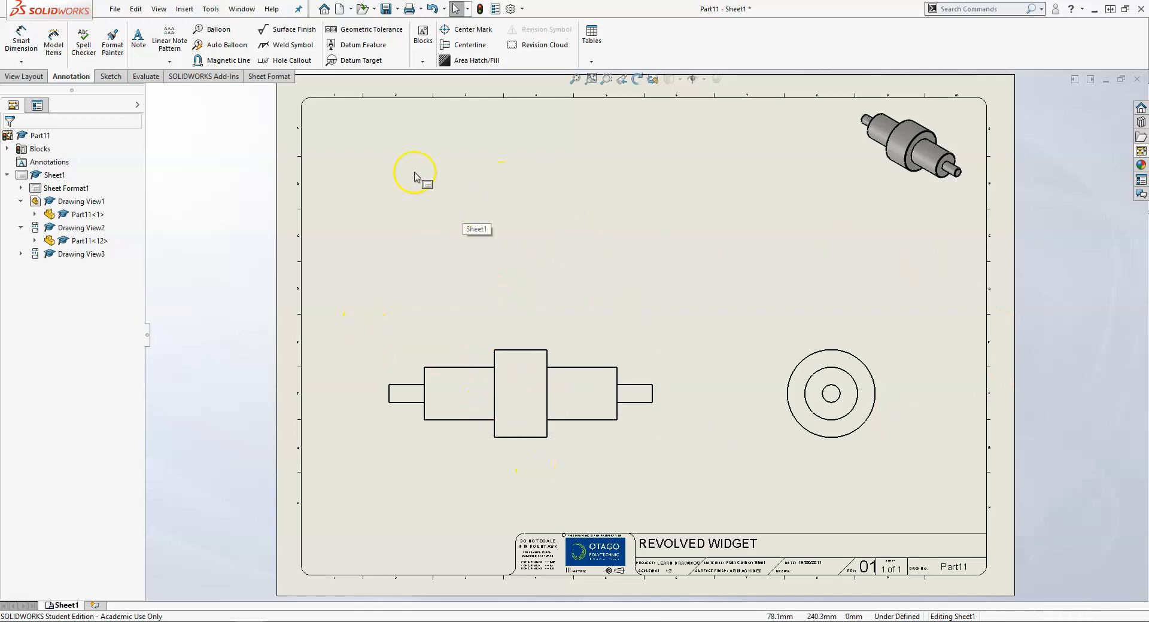
Project a top view from Drawing View1 and place it above the front view
click(23, 77)
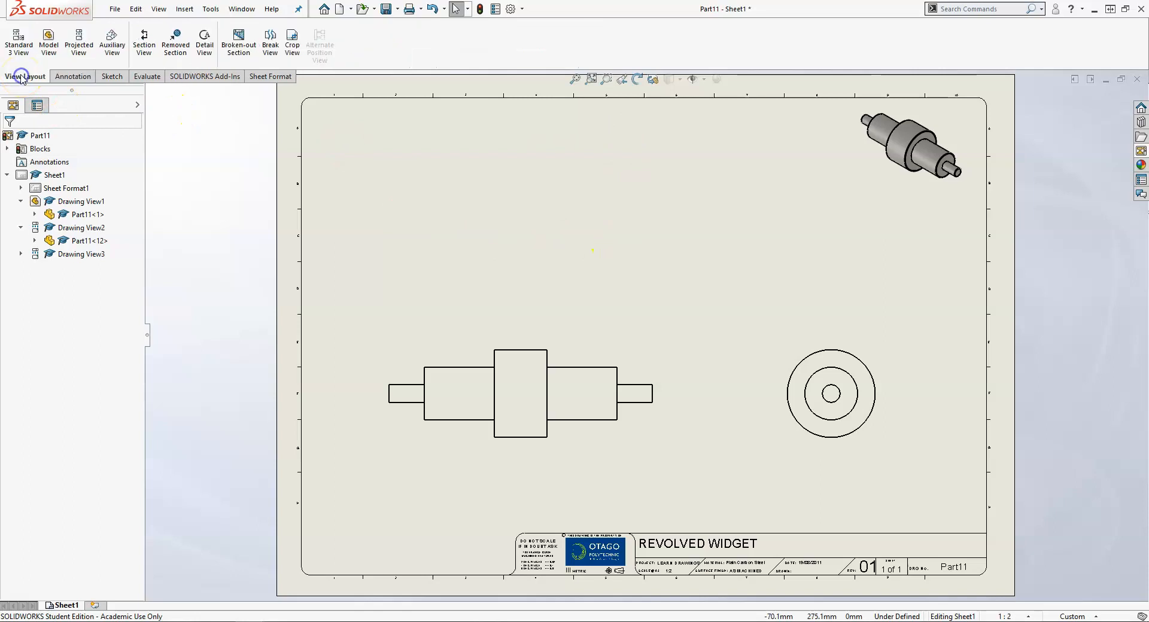
click(81, 49)
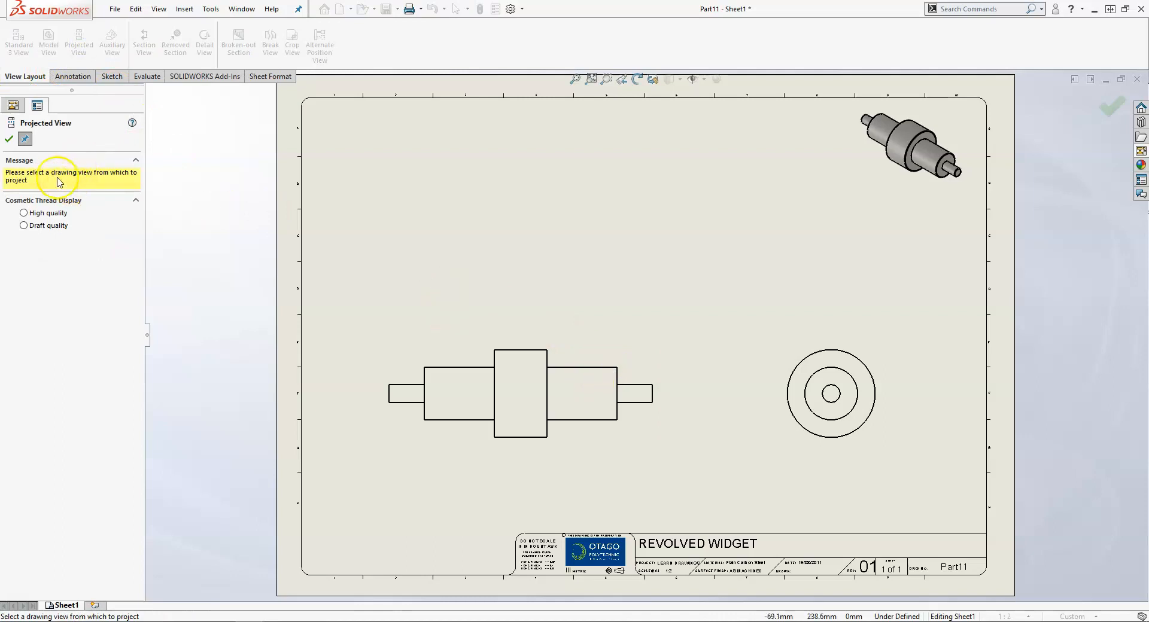
click(591, 416)
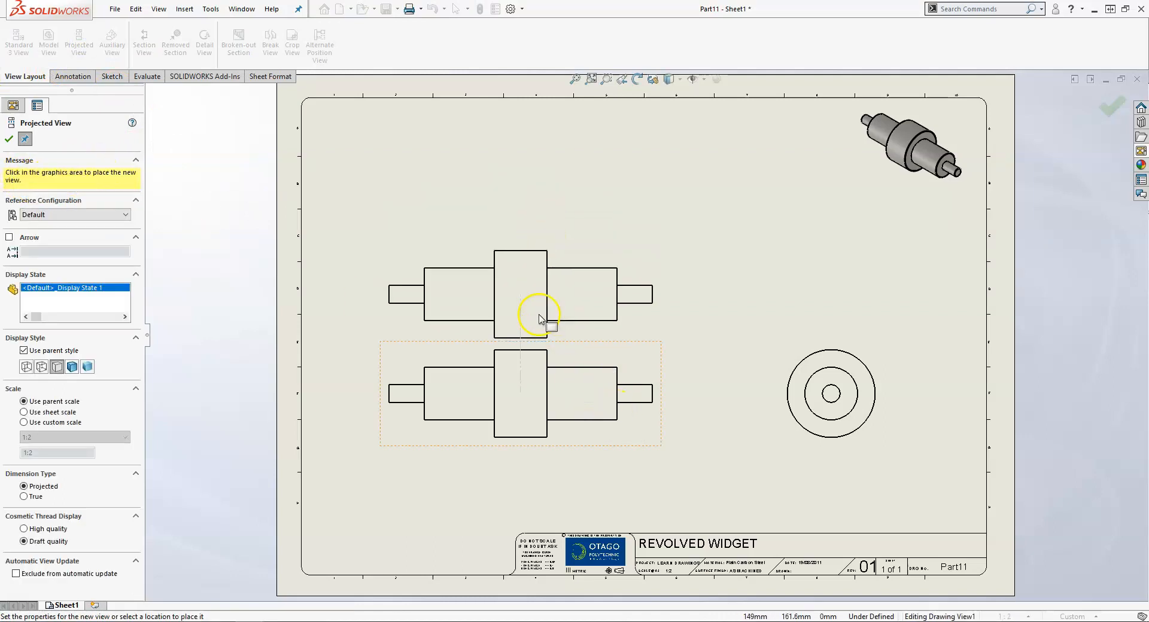
click(688, 350)
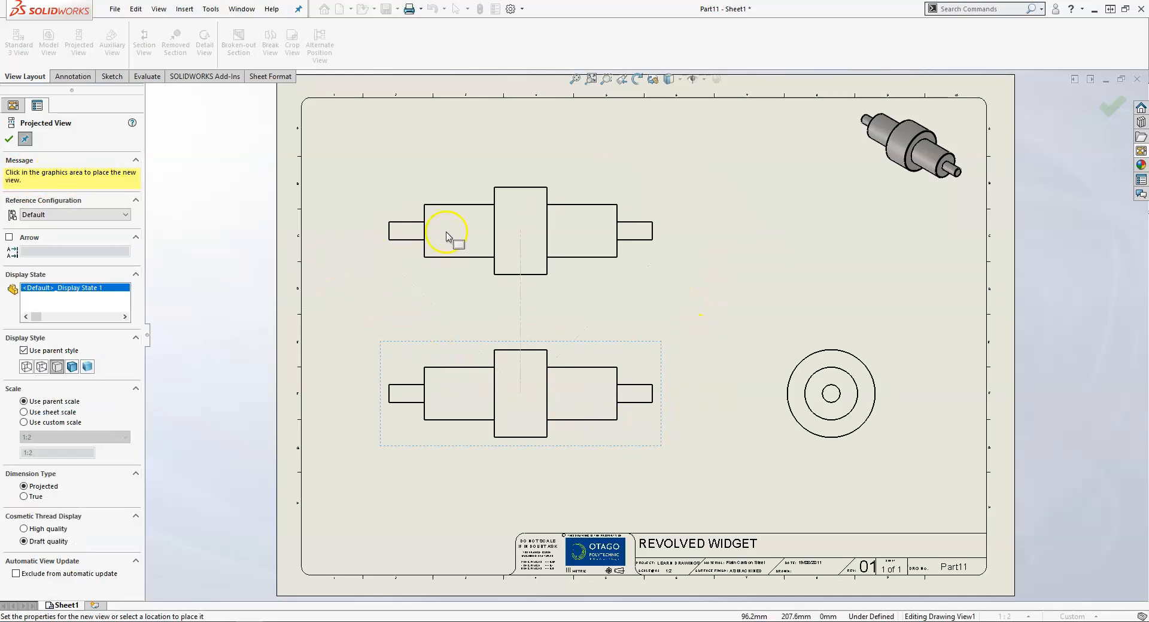
click(479, 208)
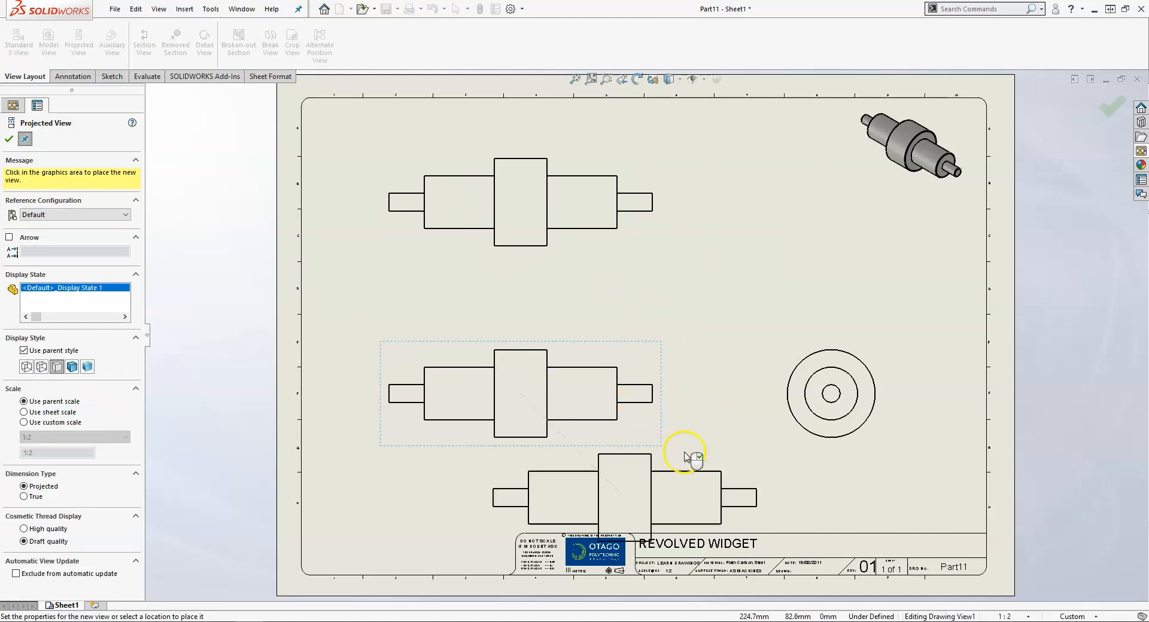
key(Escape)
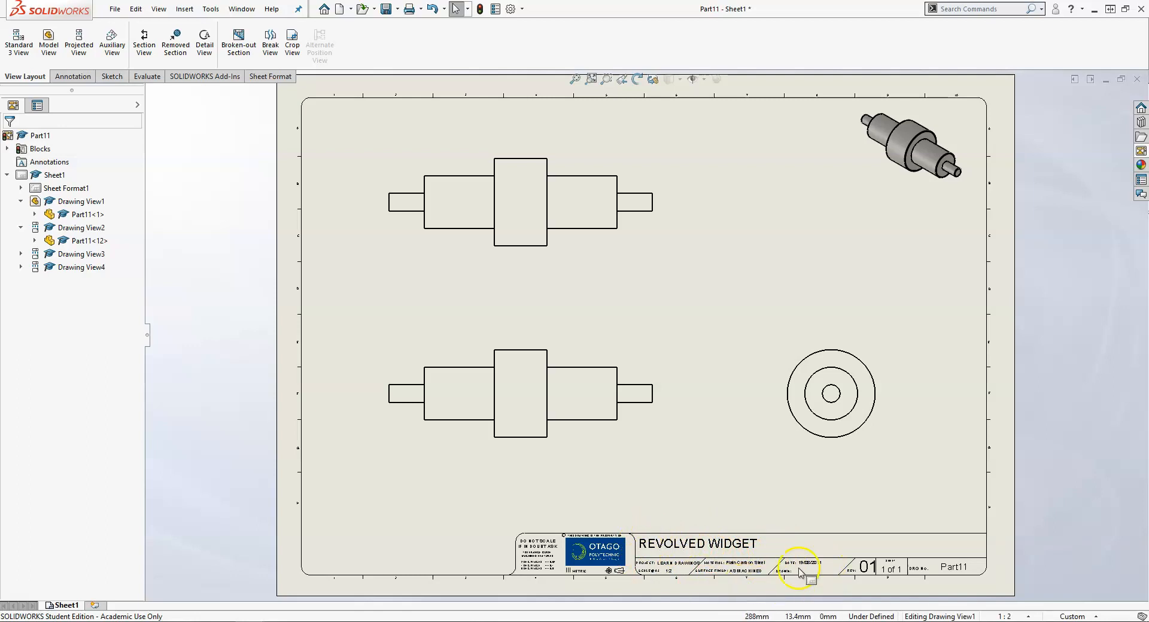
Enter the draughtsman's initials in the drawing's custom properties
scroll(801, 571, down, 4)
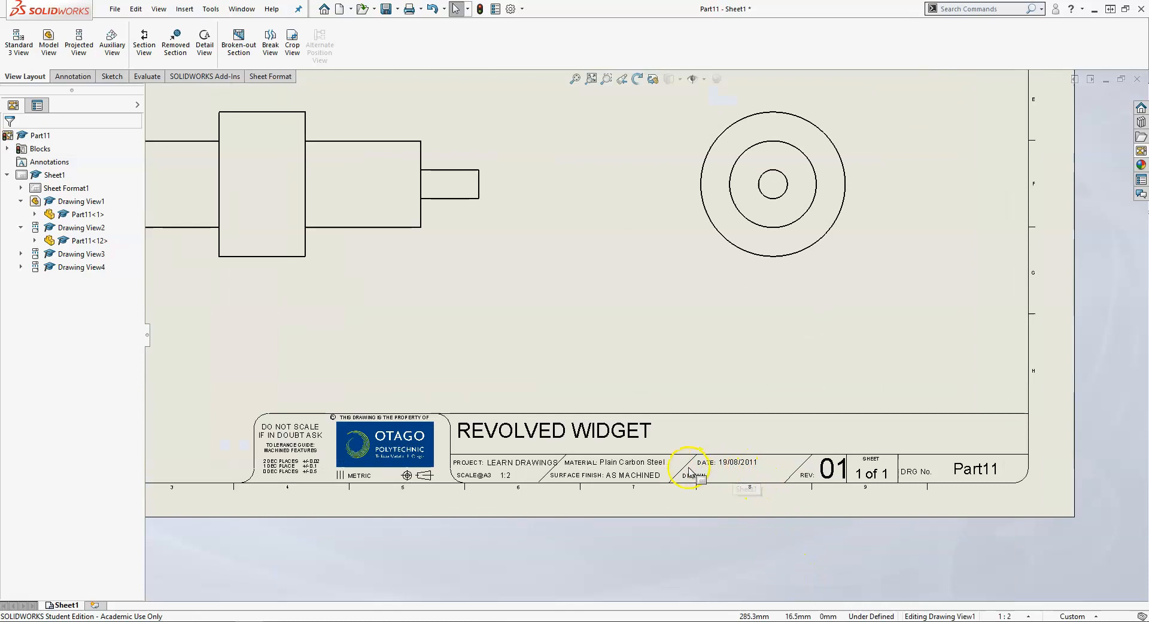
click(1139, 180)
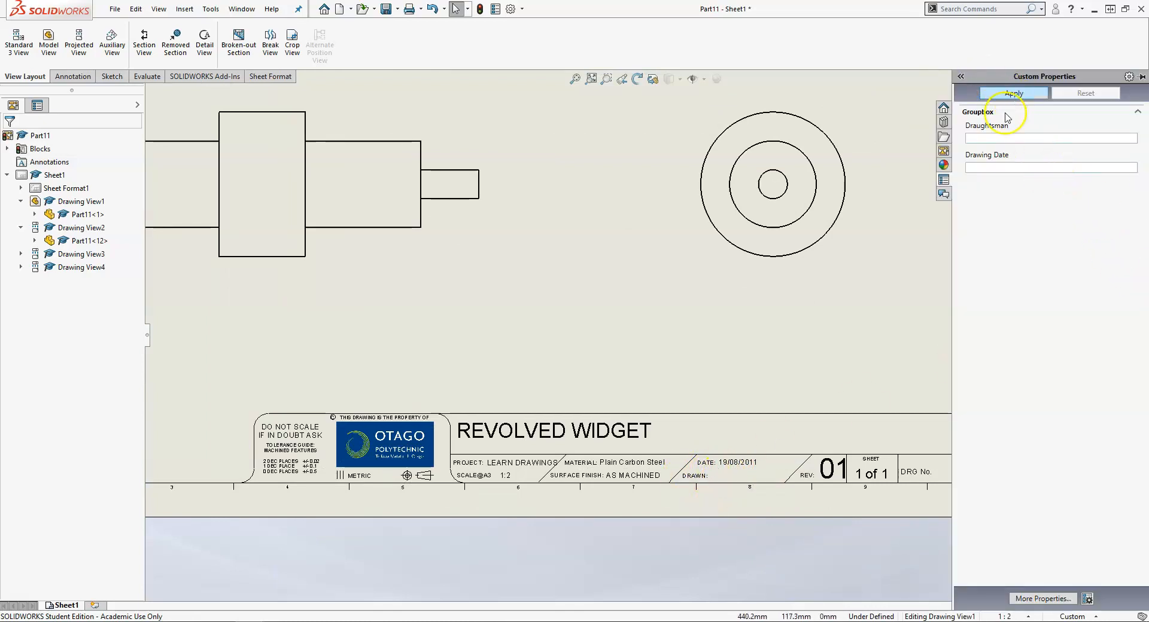
click(1002, 137)
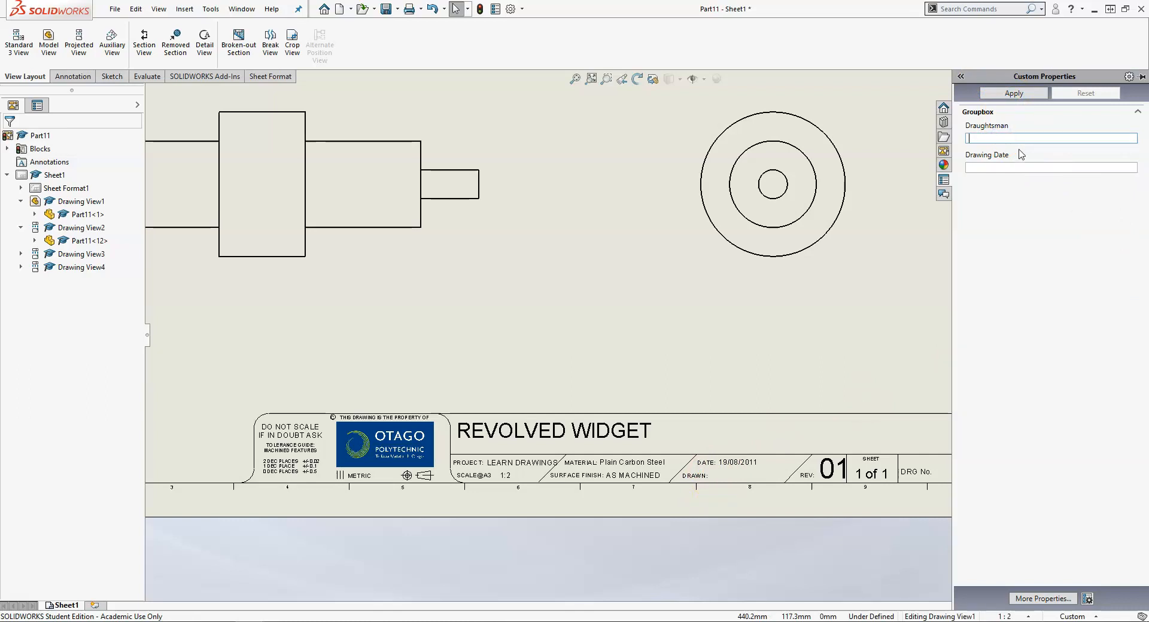
text(AAL)
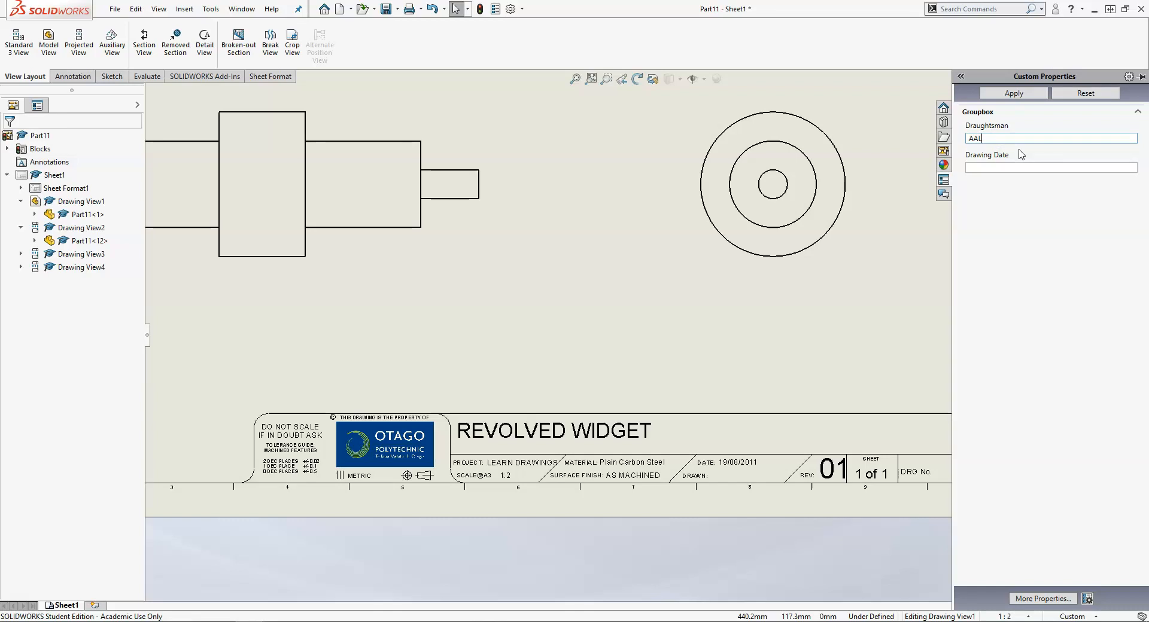
Set the drawing date to 04/2020, apply it to the title block, and fit the sheet
click(987, 168)
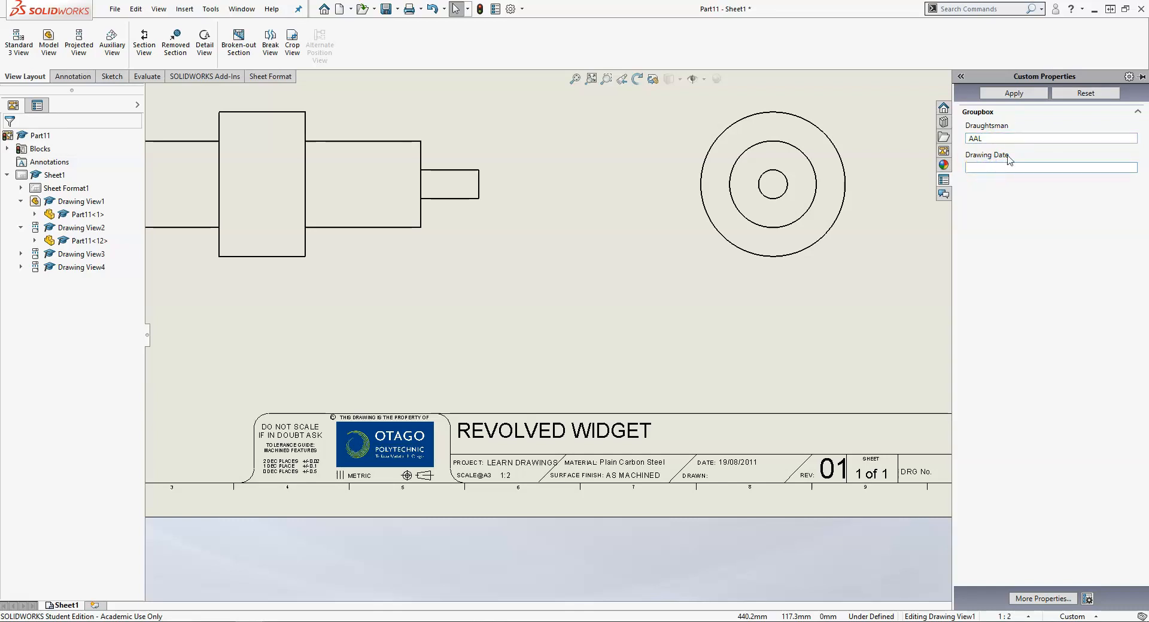
text(04/2020)
click(1016, 95)
click(1015, 95)
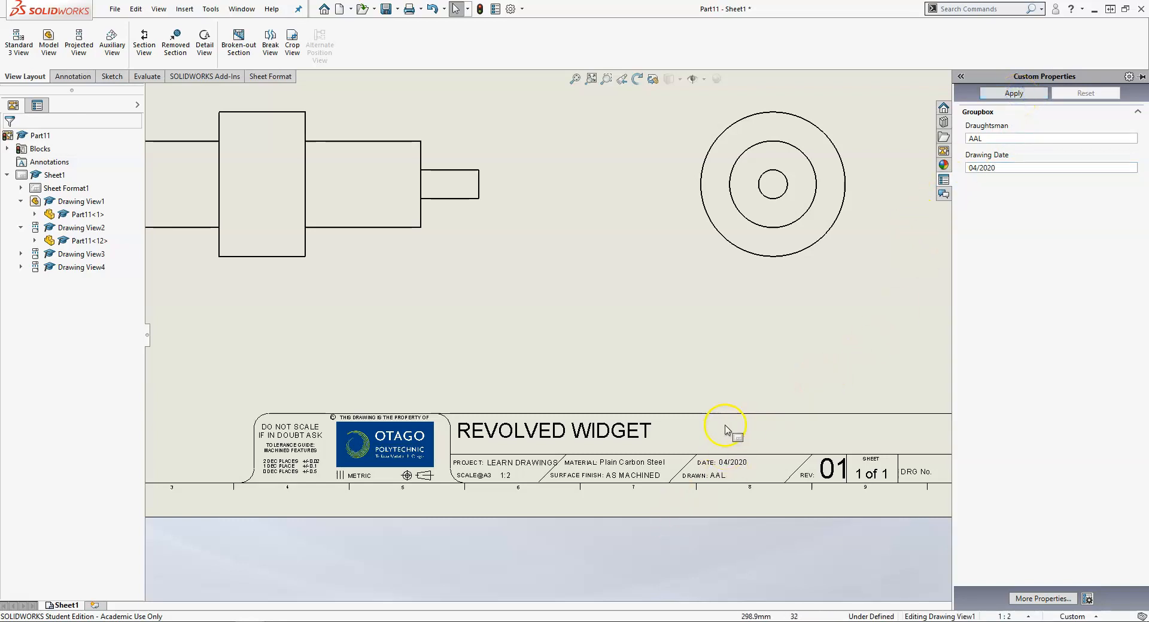
click(685, 319)
key(f)
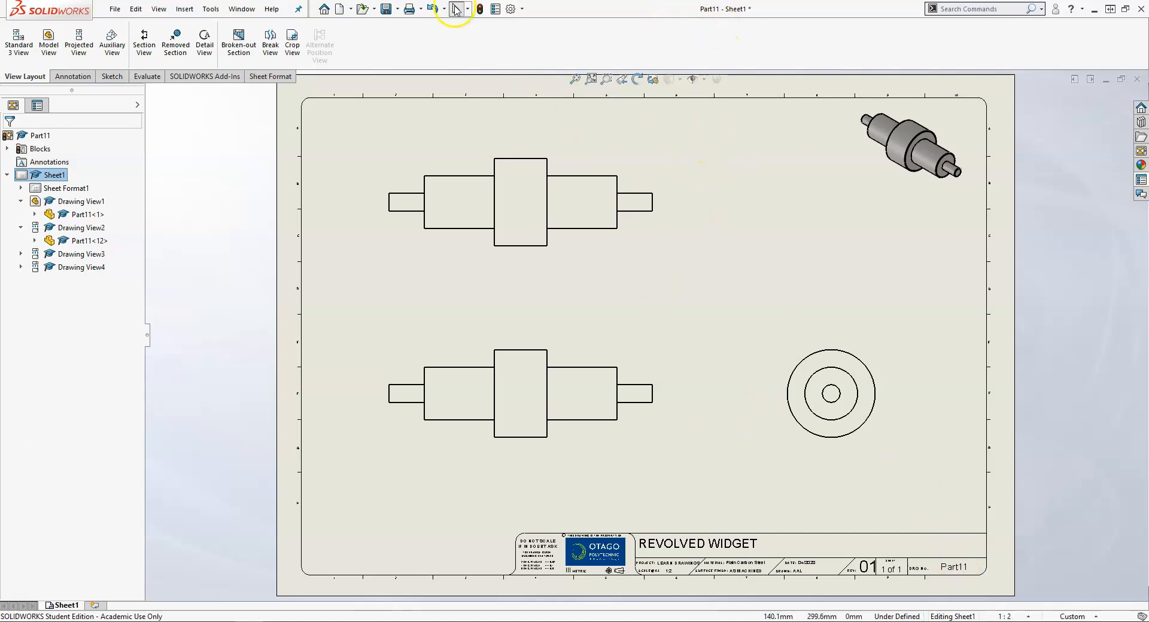
Save the drawing as Part11.SLDDRW in the Week03 folder
click(386, 10)
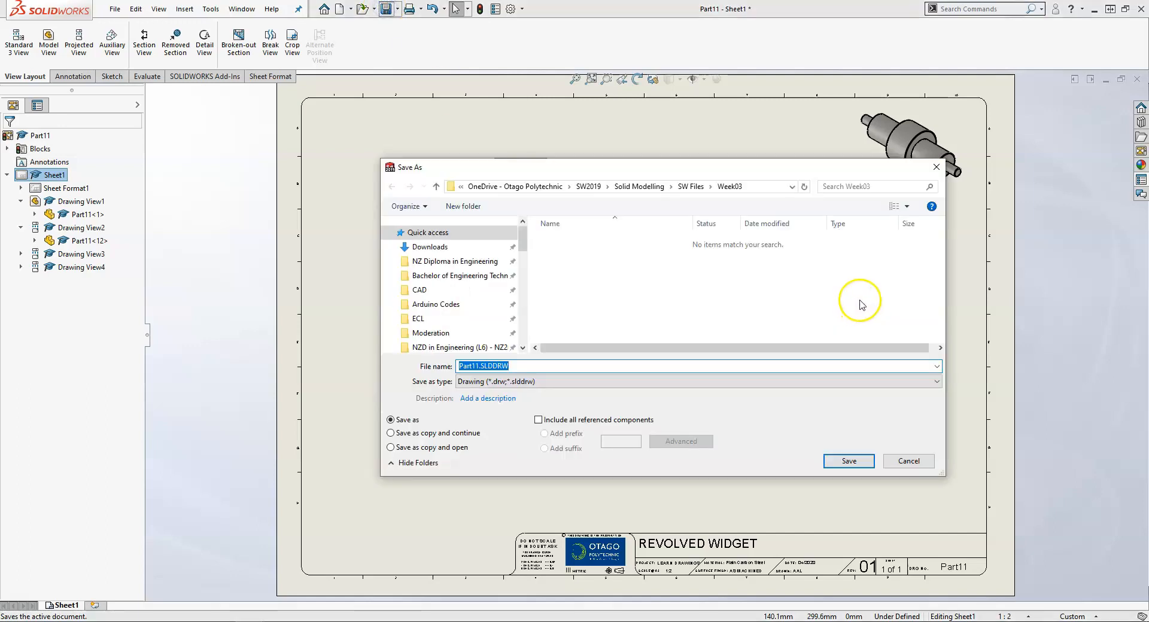
click(850, 460)
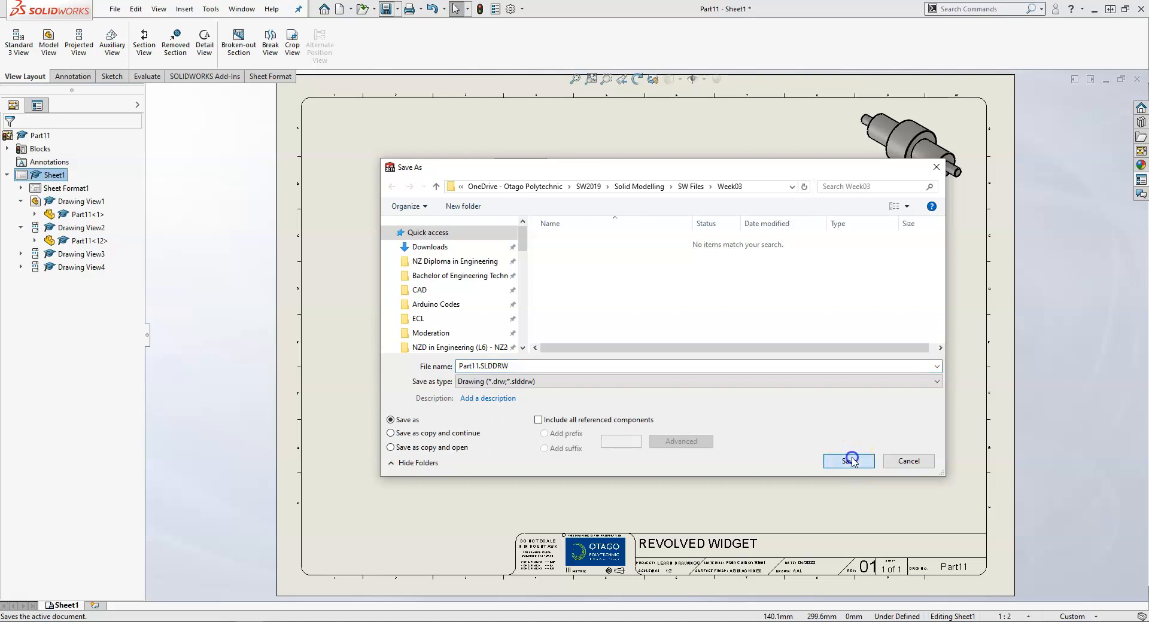